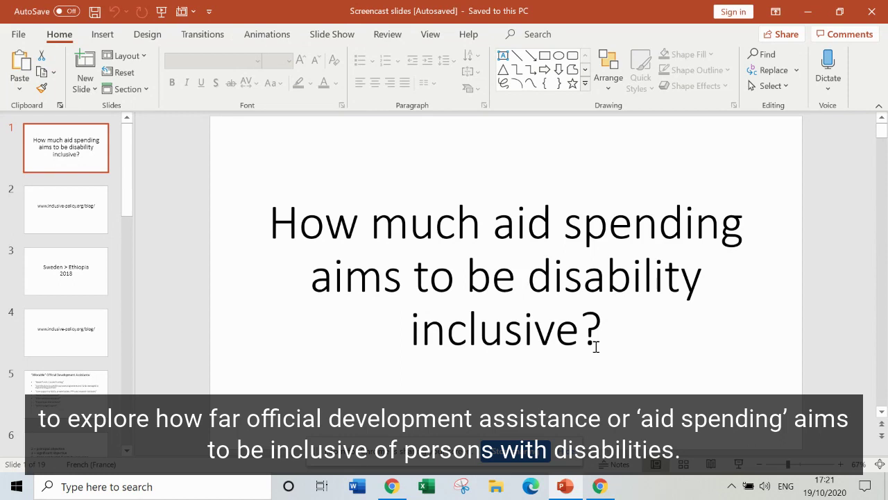
click(70, 204)
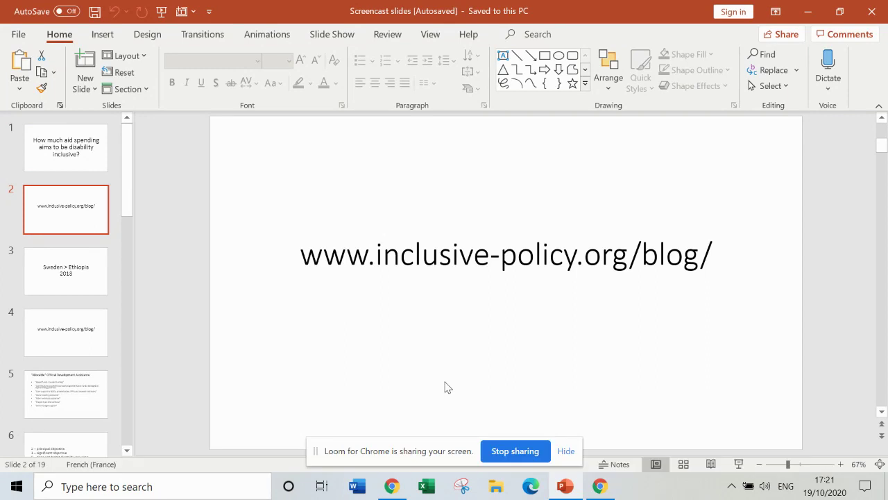
- Display slide 3, titled 'Sweden > Ethiopia 2018'
click(26, 269)
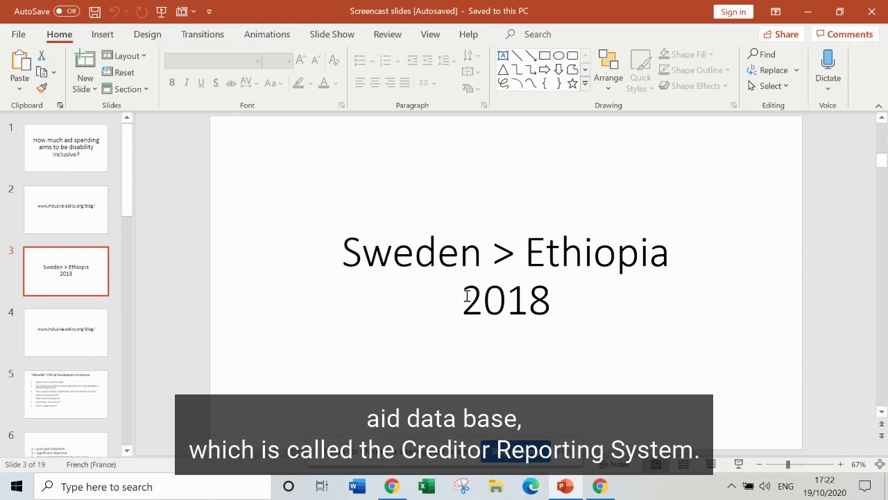
- In a new Chrome tab, search 'oecd creditor reporting system' and open the OECD CRS statistics page
click(600, 488)
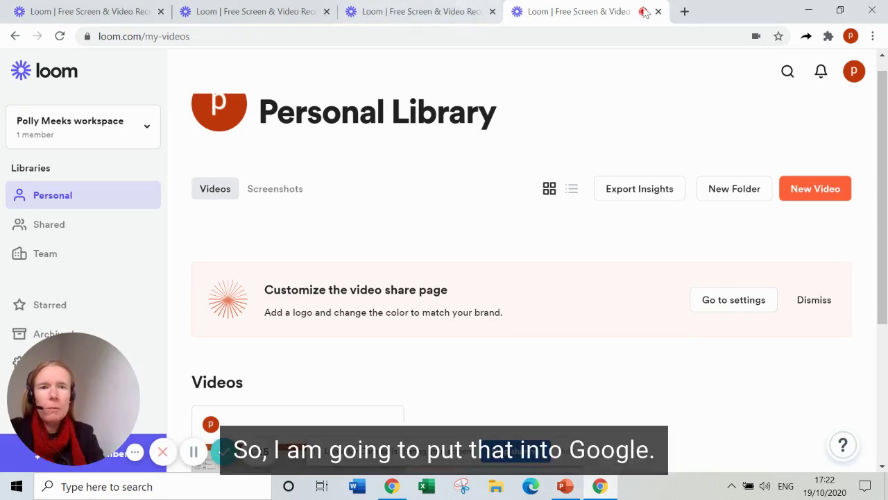
click(683, 12)
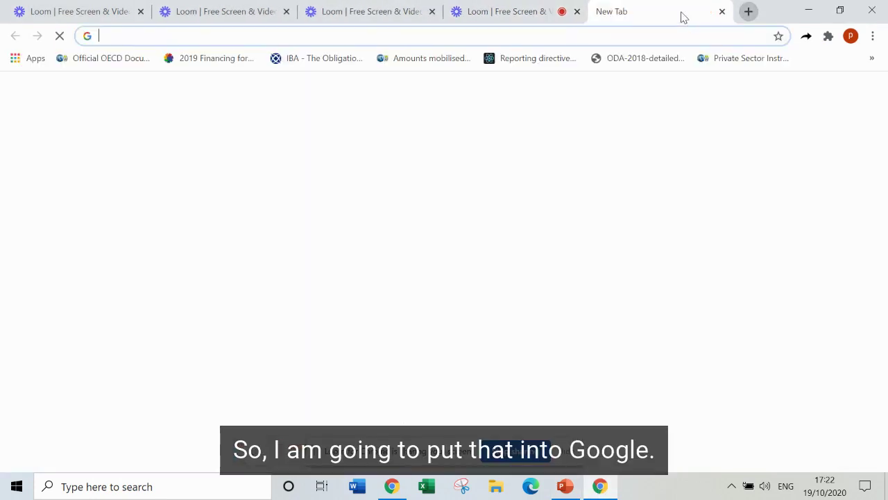
text(oecd cr)
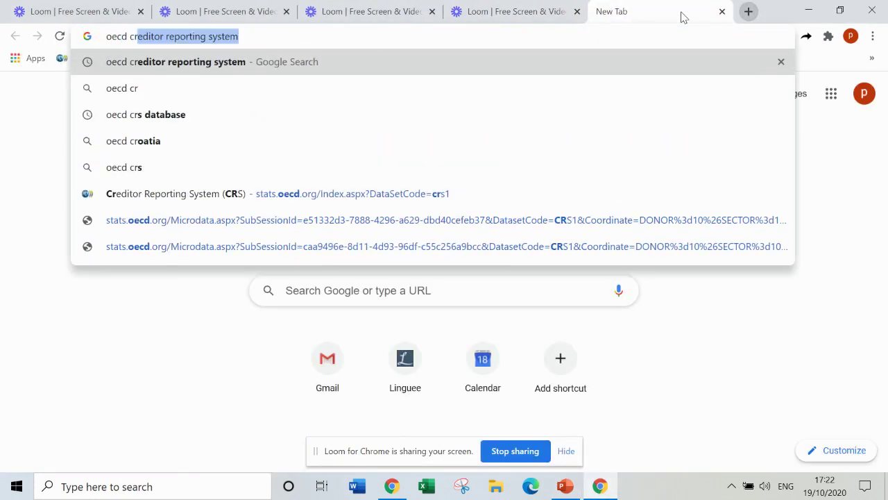
text(editor report)
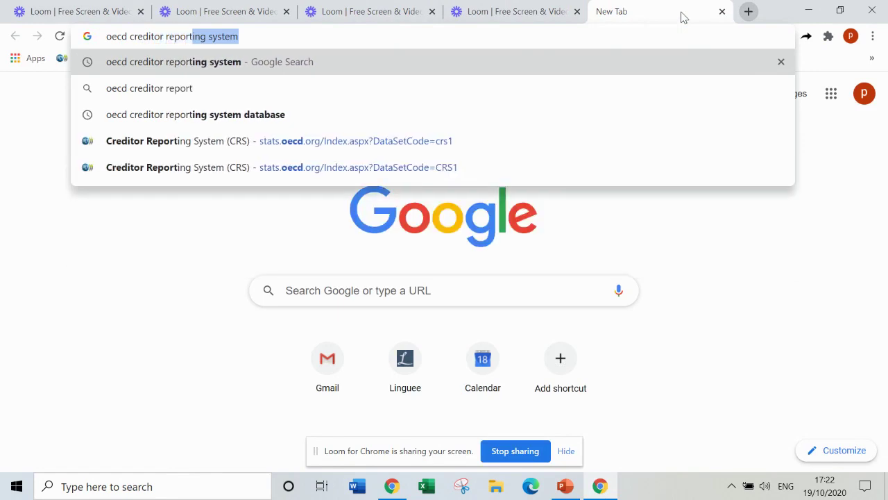
text(ing system)
key(Return)
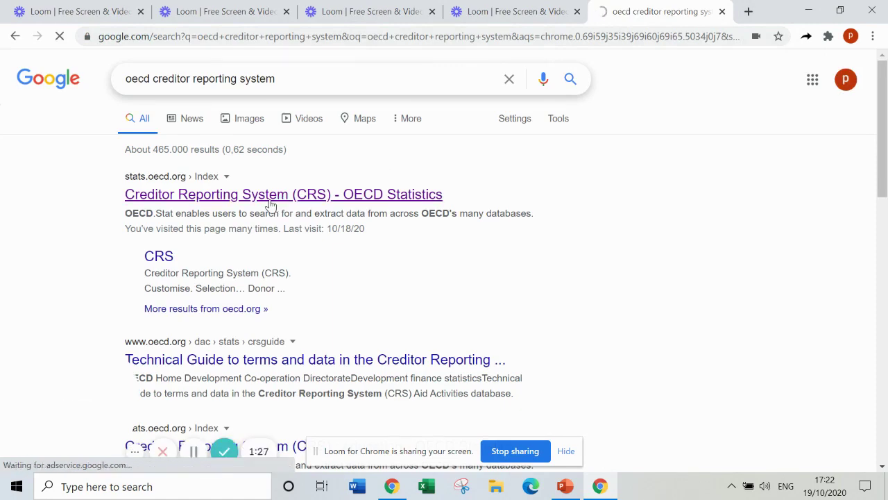
click(271, 200)
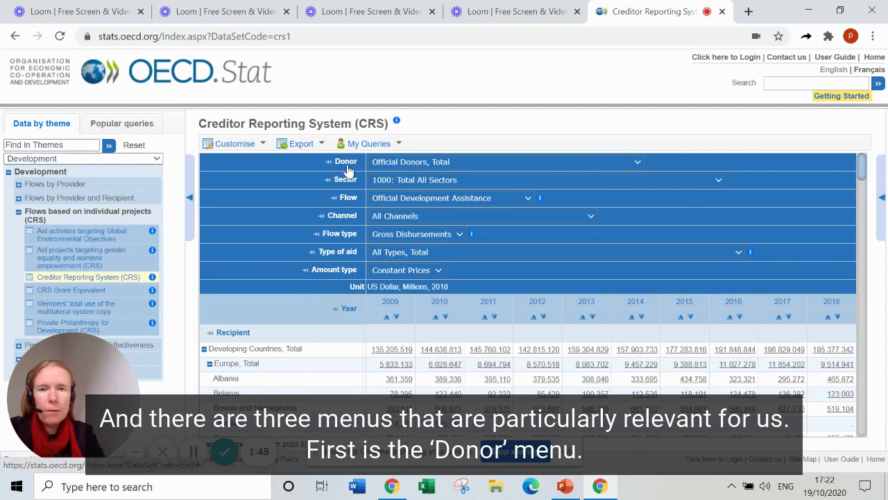
- Pick Sweden from the CRS table's Donor list
click(633, 163)
drag(637, 194, 639, 207)
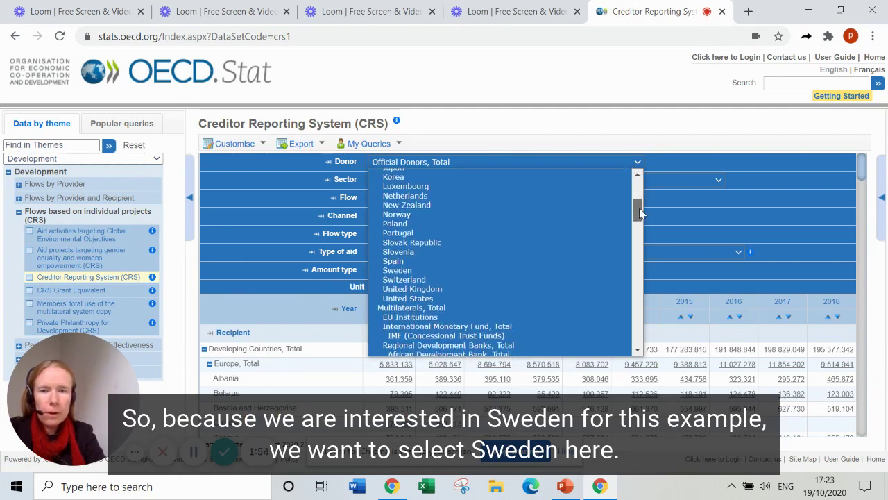
click(429, 270)
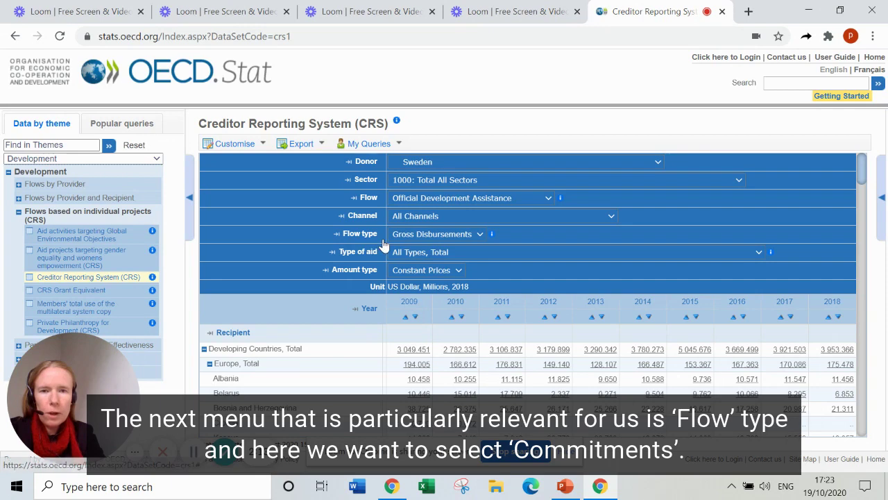
- Change the flow type to Commitments and look over the updated table
click(479, 234)
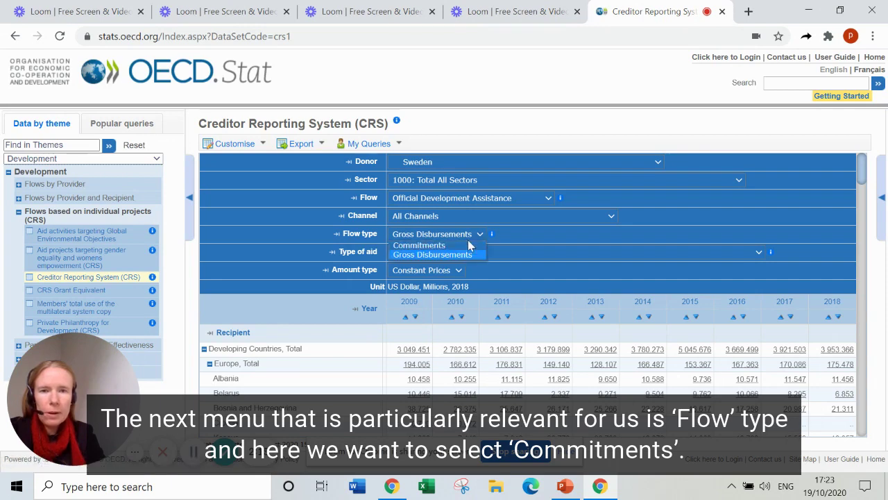
click(454, 247)
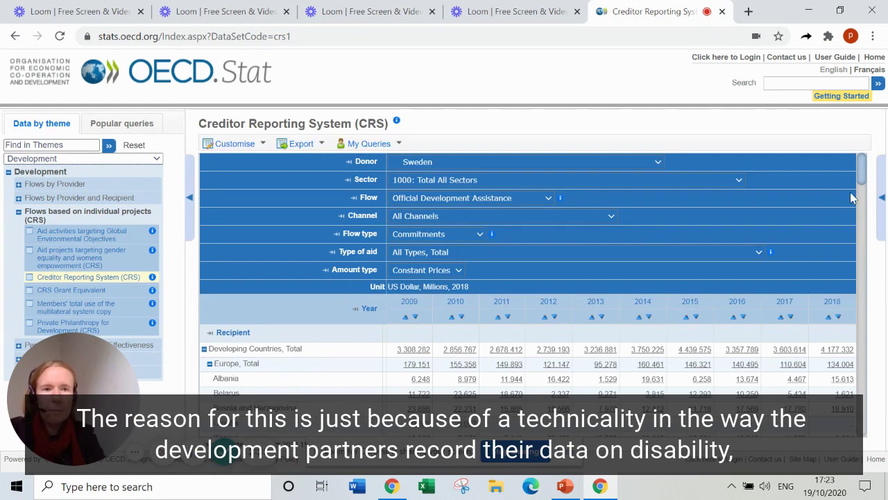
scroll(863, 184, down, 1)
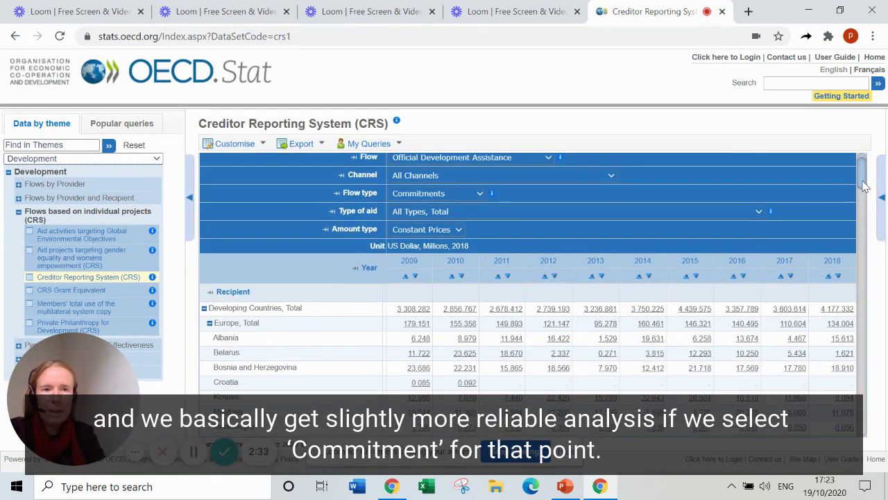
scroll(864, 184, down, 2)
scroll(864, 184, up, 2)
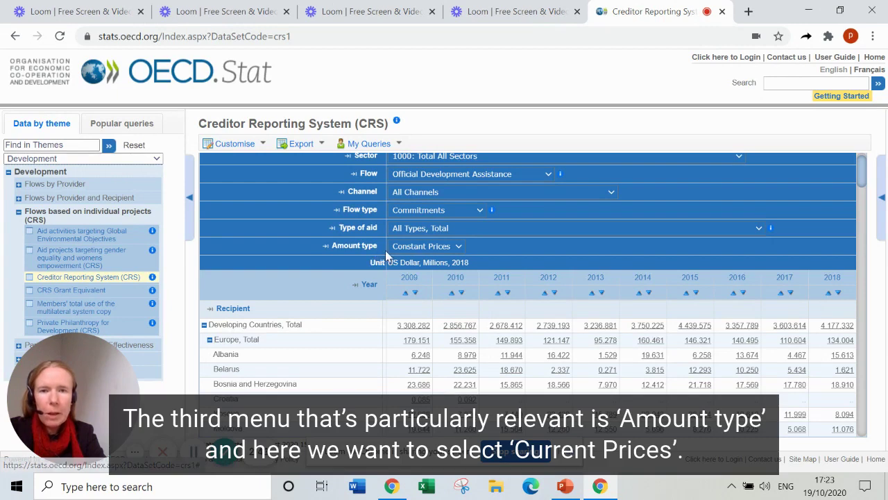
- Set the amount type to Current Prices, then view Constant Prices for comparison
click(458, 246)
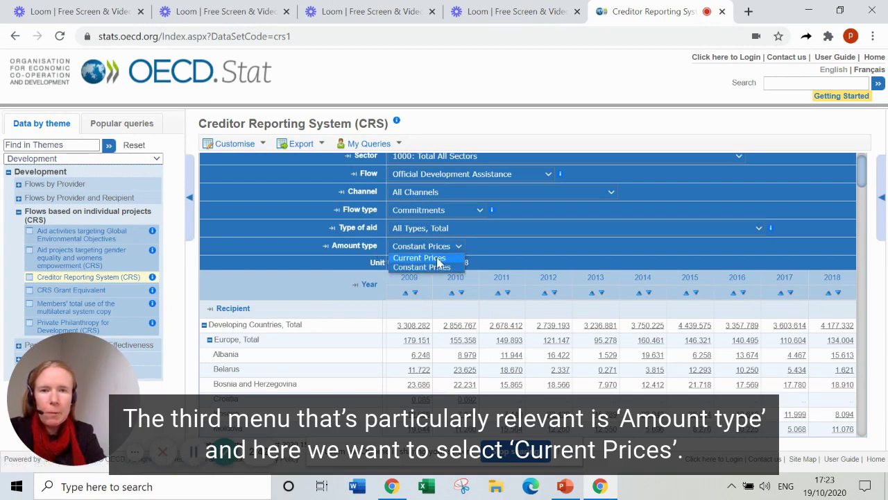
click(438, 258)
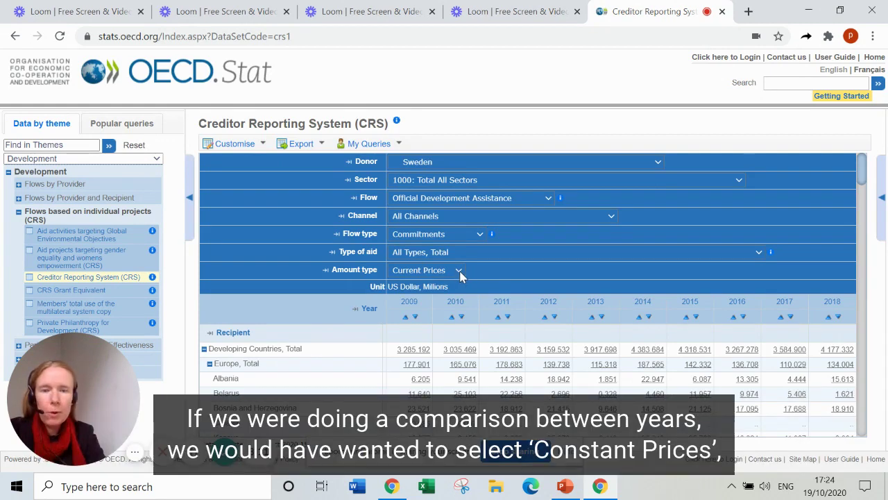
click(460, 271)
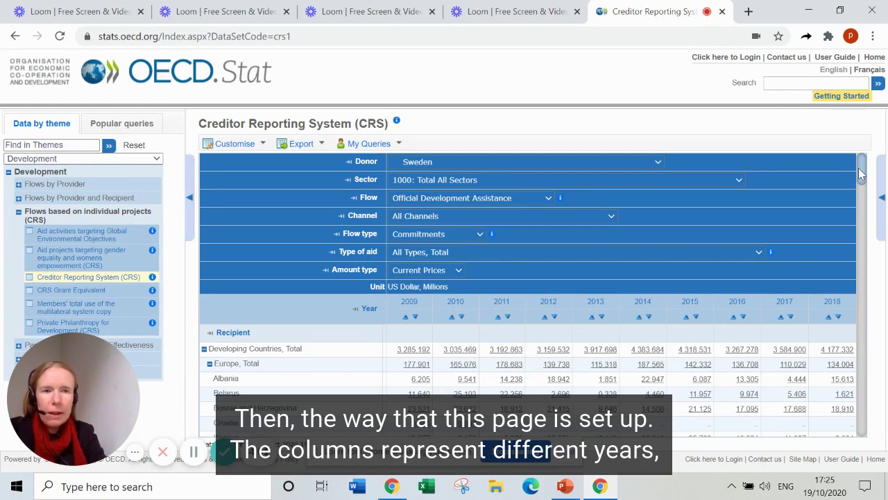
- Scroll to the Ethiopia row and open the details behind its 2018 value (62.751)
scroll(858, 168, down, 3)
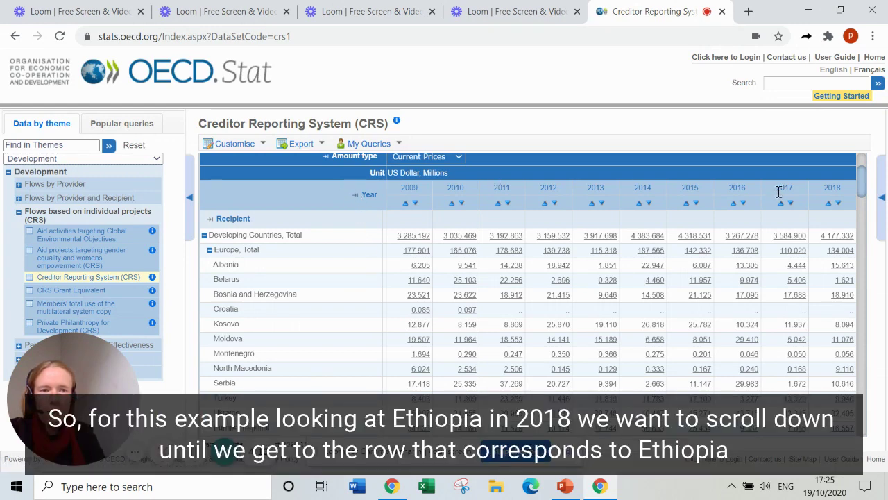
drag(863, 181, 873, 224)
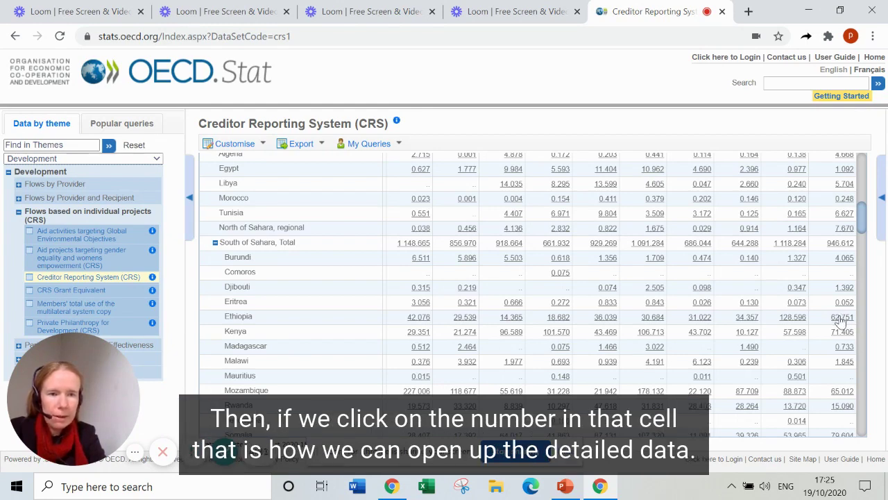
click(841, 319)
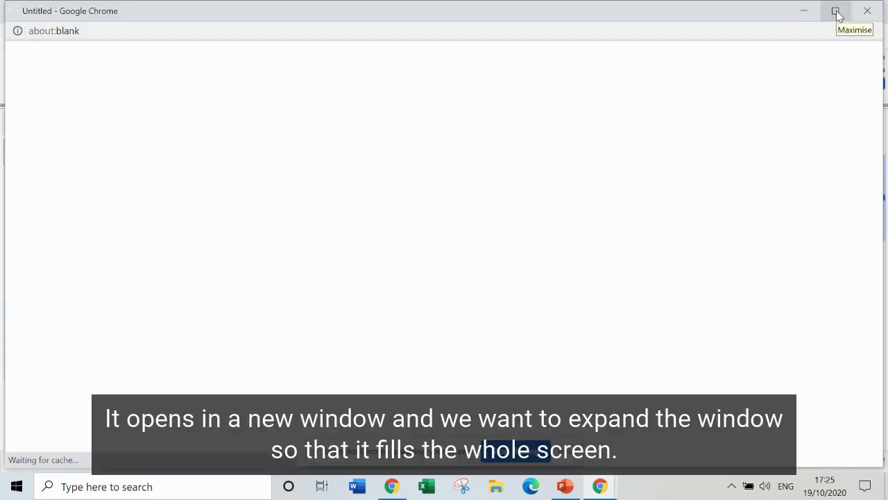
- Maximise the microdata window and download the Sweden–Ethiopia 2018 data as CSV
click(836, 13)
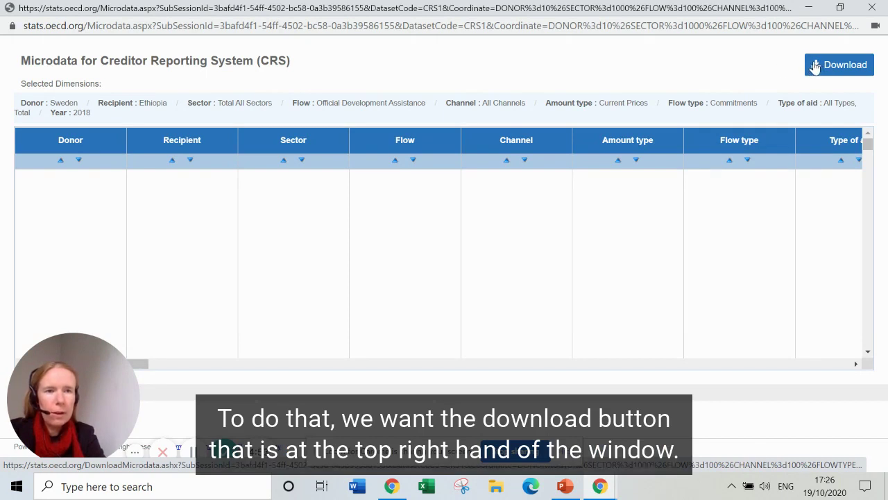
click(816, 66)
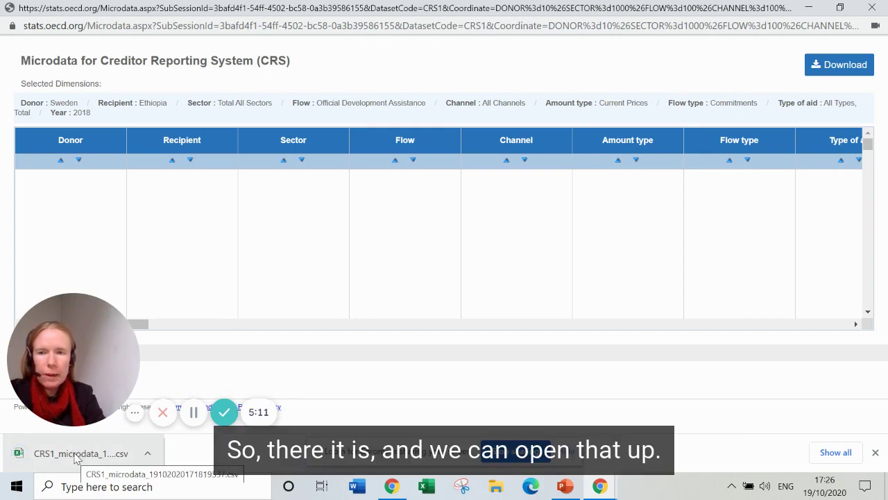
- Open the downloaded CRS1_microdata CSV file from the download bar
click(76, 455)
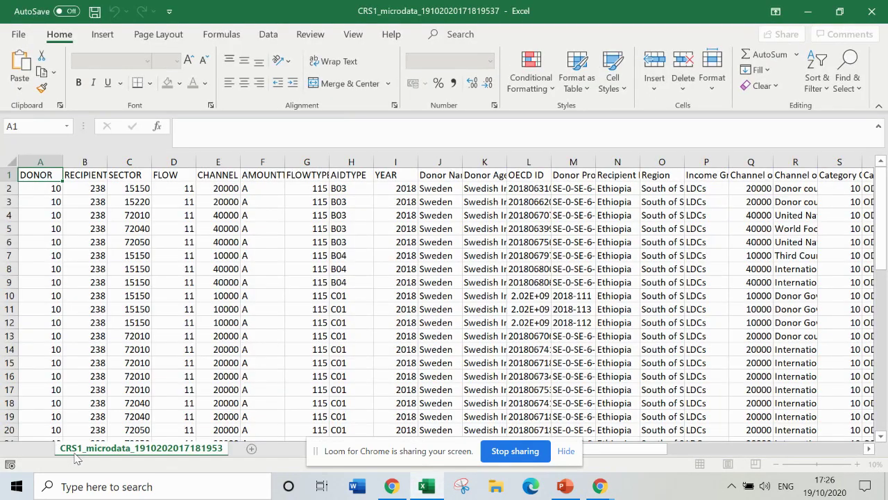
- Check the headers DONOR, RECIPIENT, SECTOR, FLOW, then show PowerPoint slide 4 with the blog address
click(49, 189)
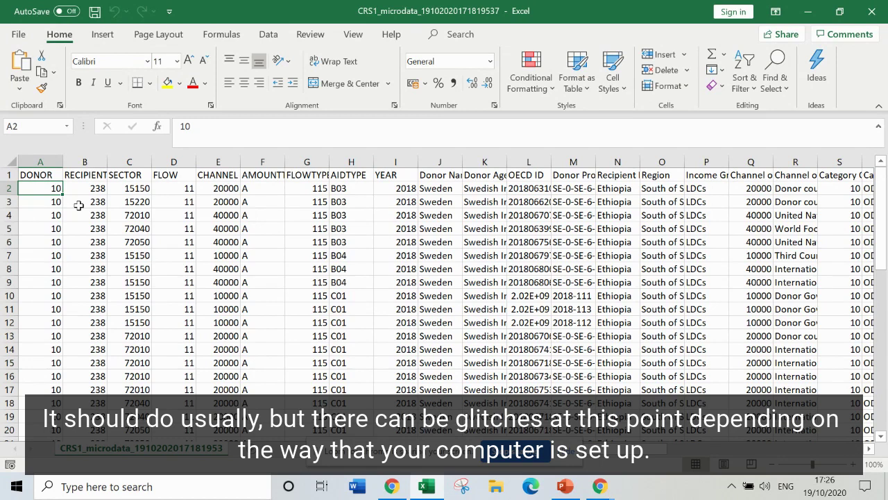
click(28, 175)
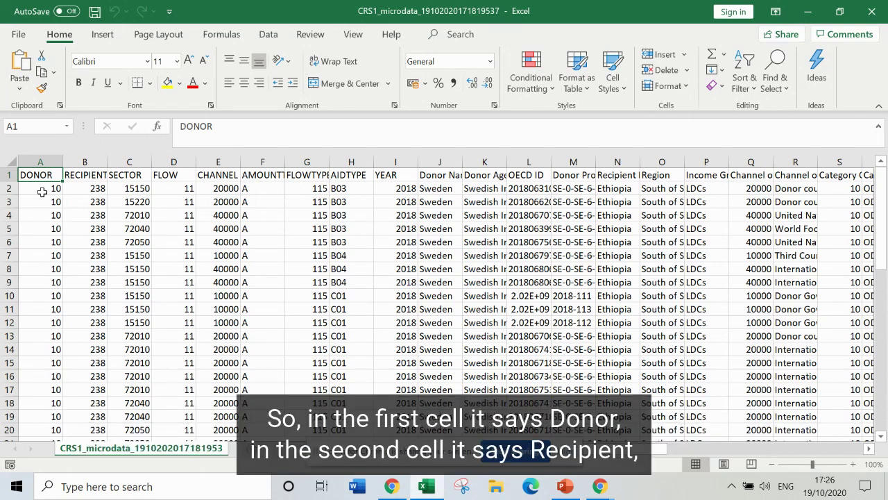
key(Right)
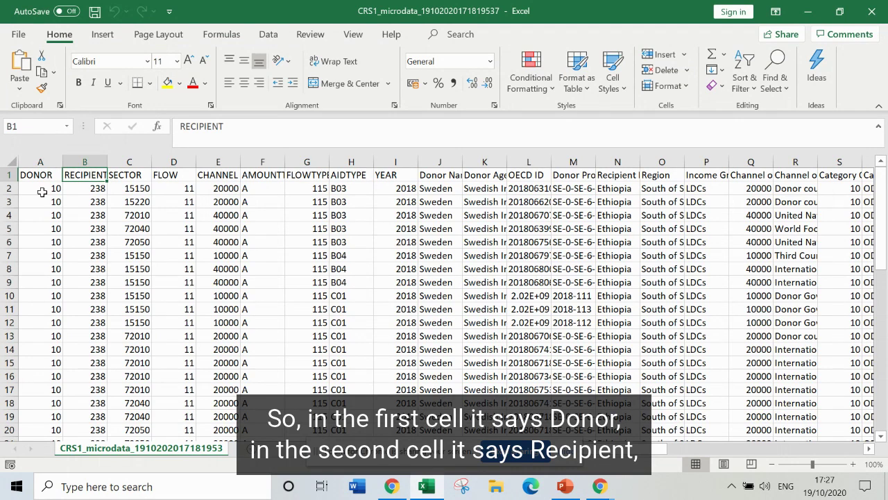
key(Right)
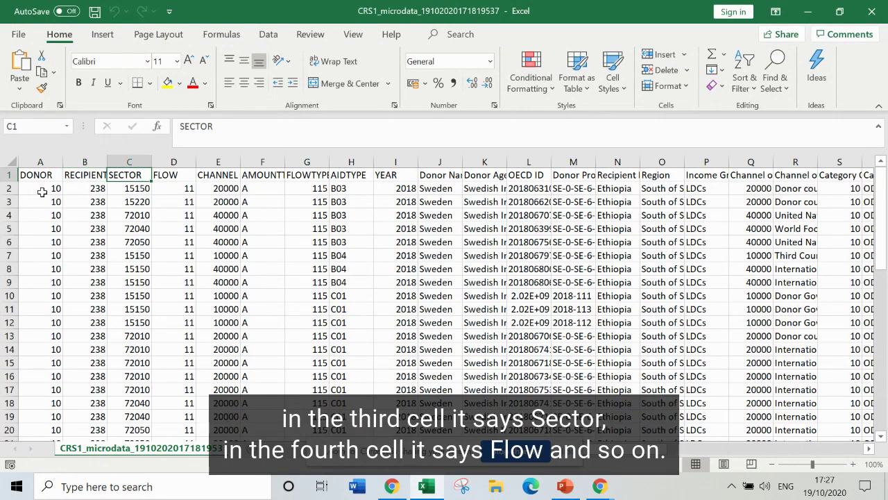
key(Right)
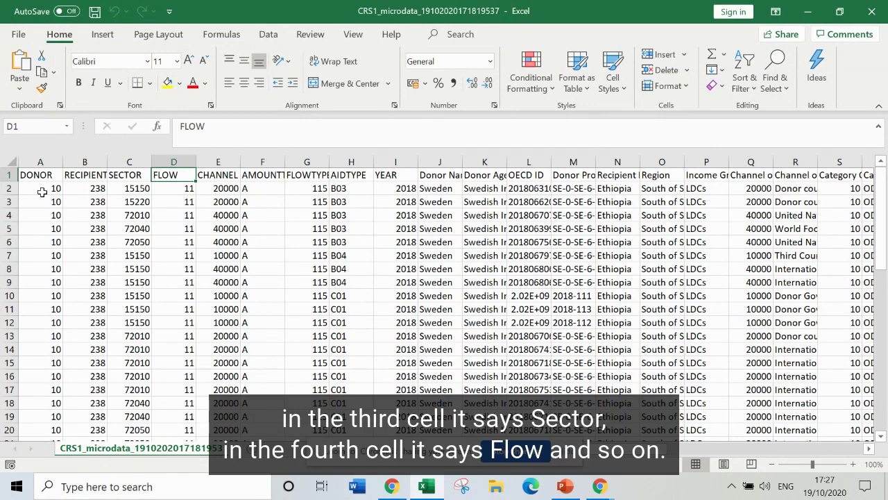
key(Right)
key(Right)
key(Left)
key(Left)
key(Left)
key(Left)
key(Left)
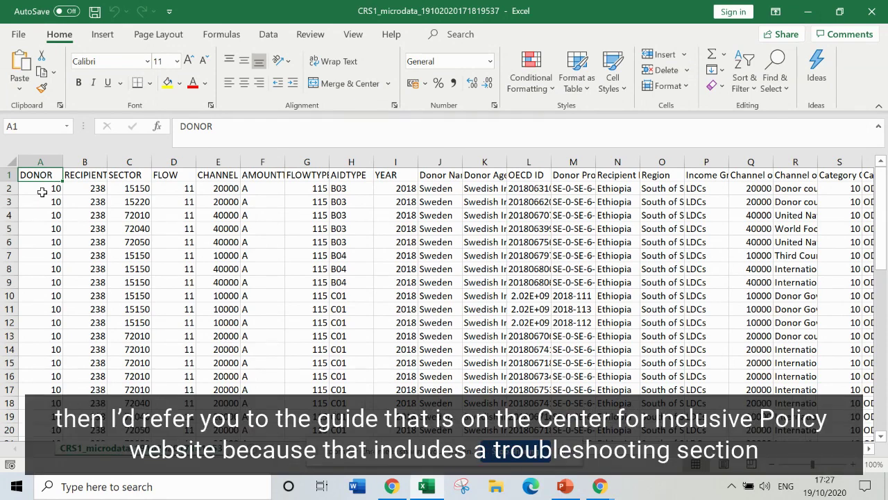
click(563, 485)
click(66, 340)
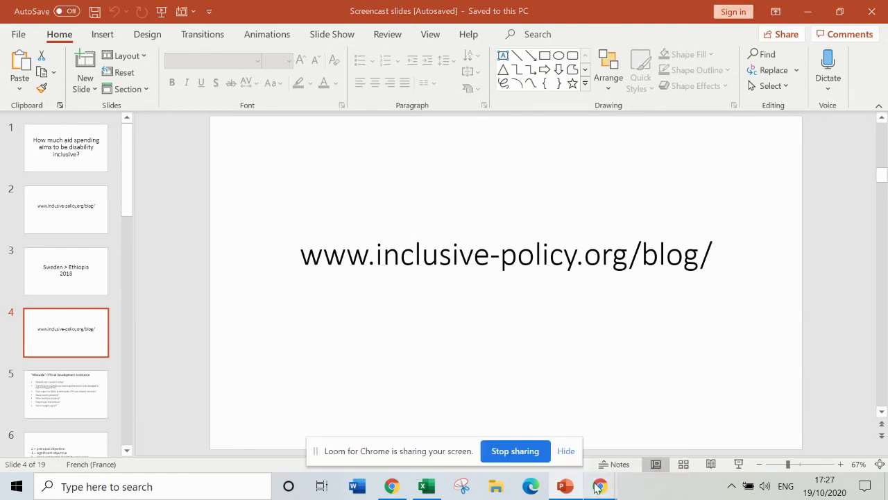
- Back in the CRS1_microdata sheet, add filter arrows to every header from DONOR onward
click(426, 486)
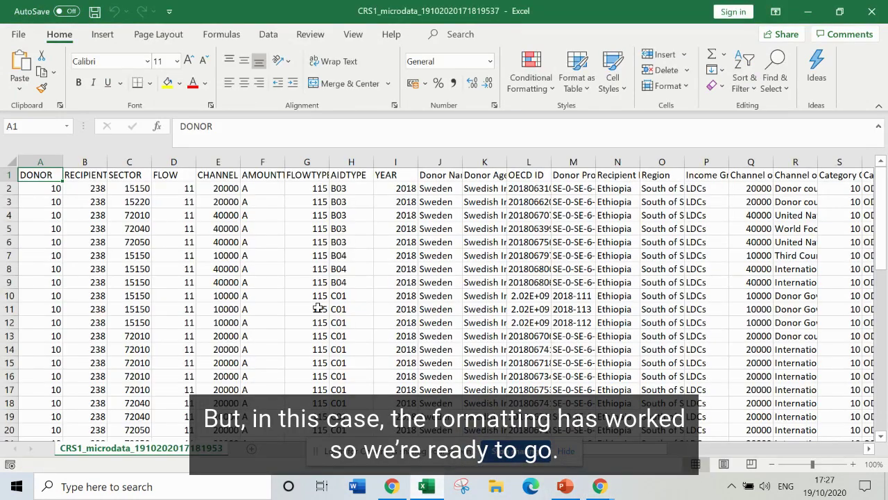
click(32, 188)
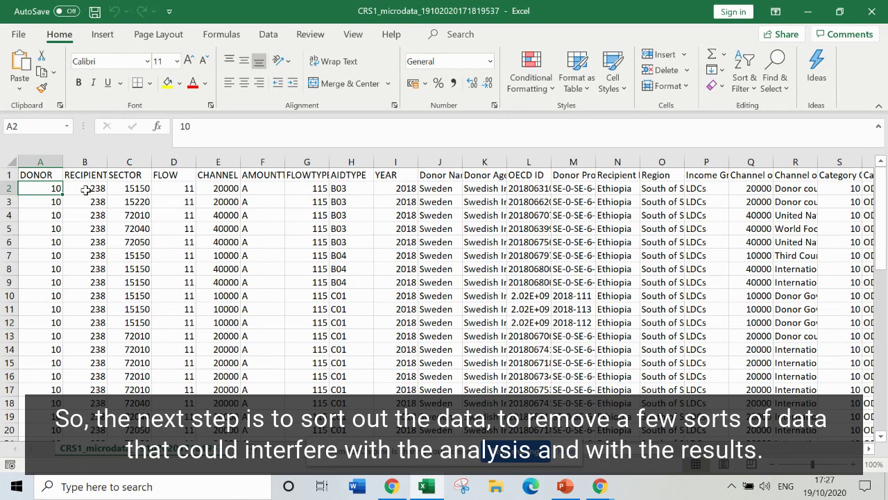
click(34, 176)
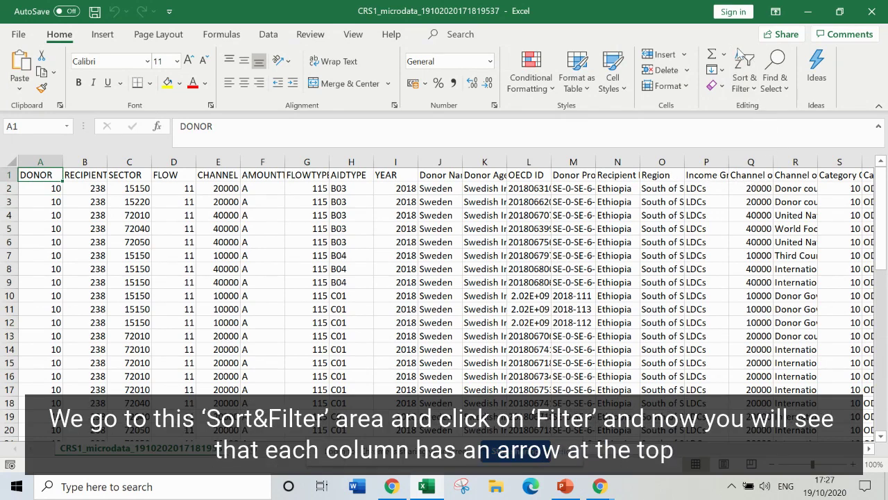
click(756, 95)
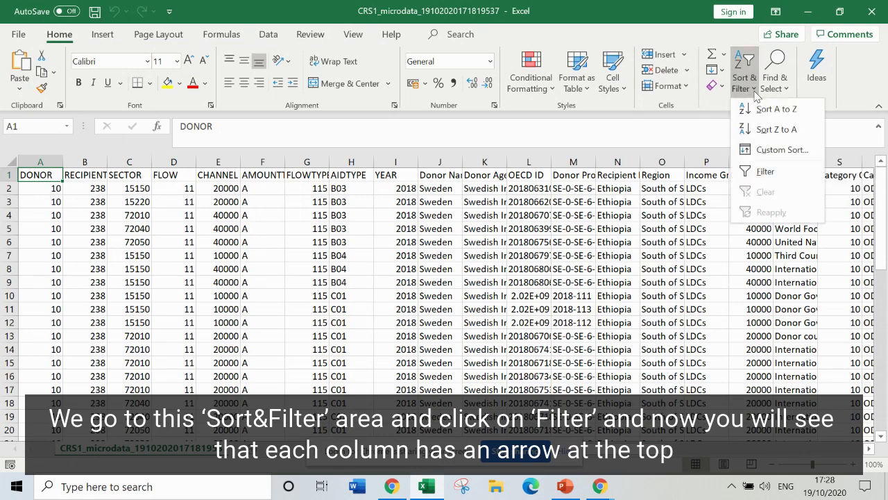
click(759, 173)
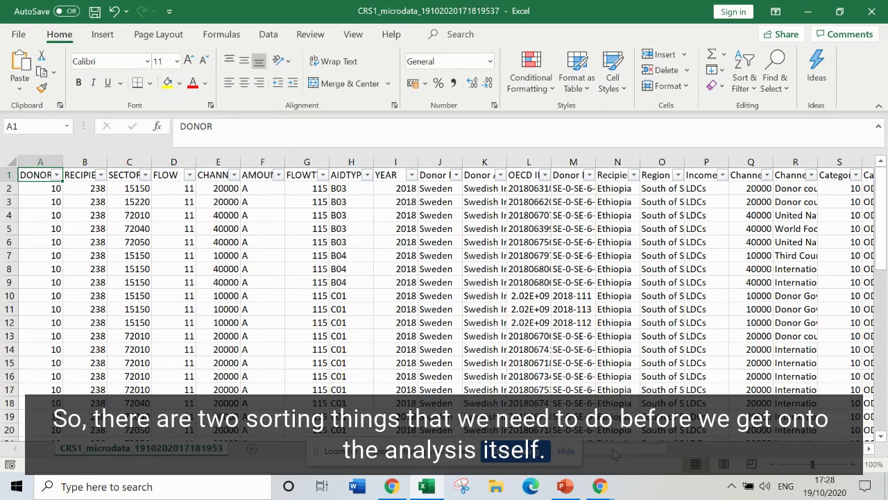
scroll(796, 446, right, 10)
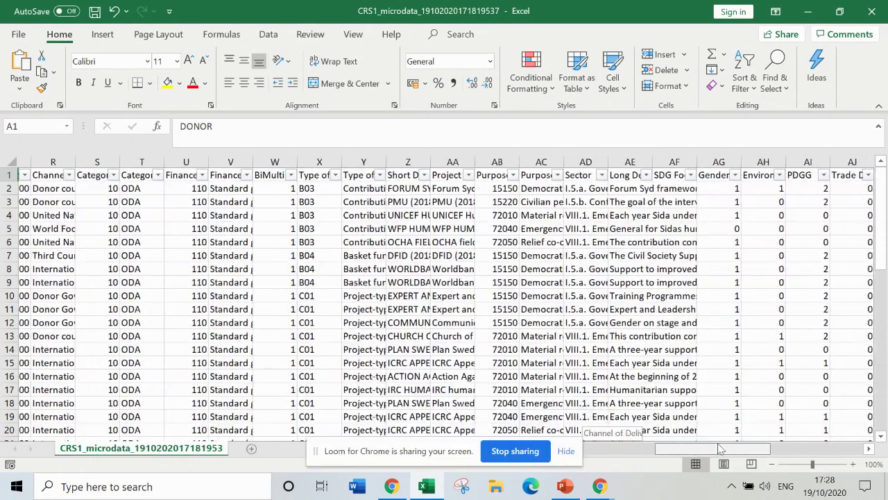
scroll(797, 446, right, 2)
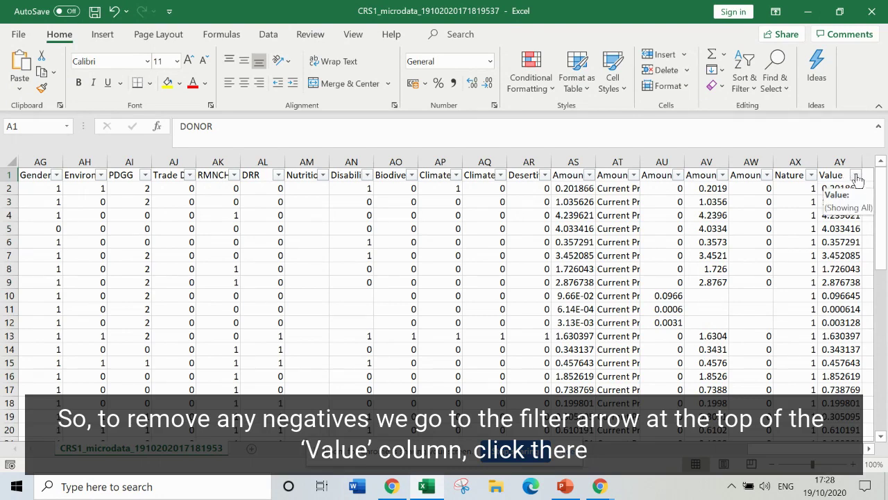
- Apply a Greater Than Or Equal To 0 number filter on the Value column, keeping 50 of 50 records
click(856, 176)
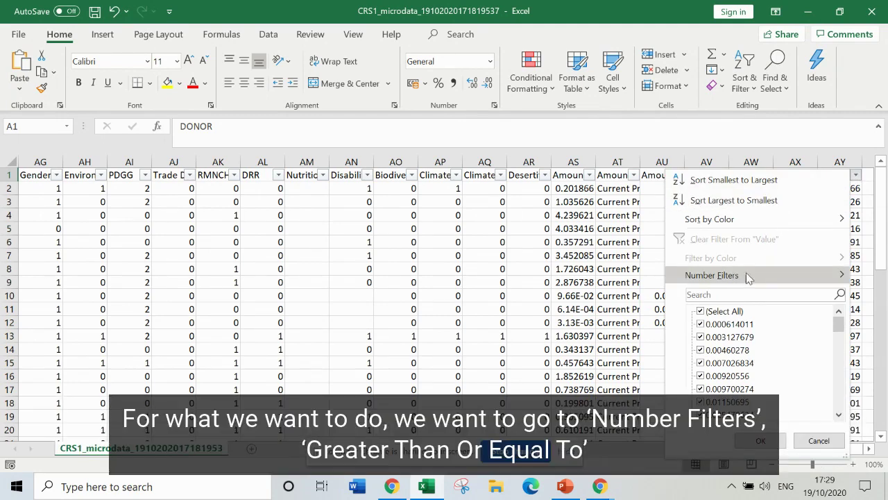
mouse_move(754, 276)
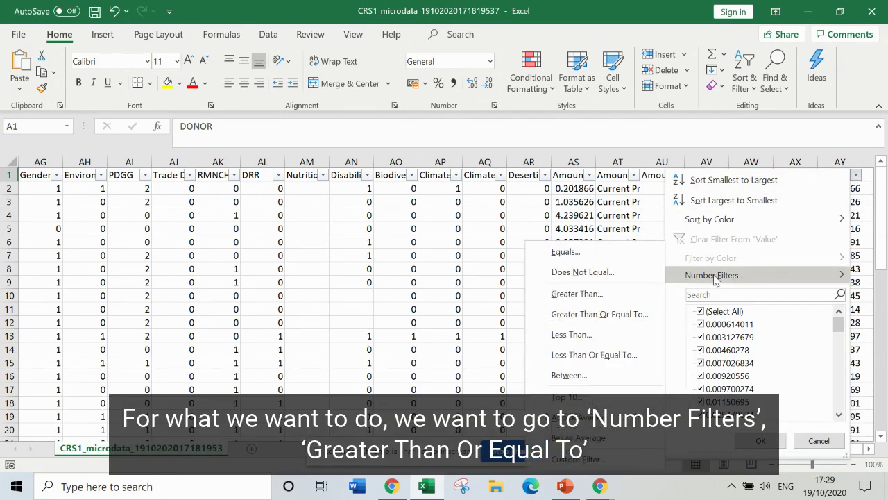
click(599, 315)
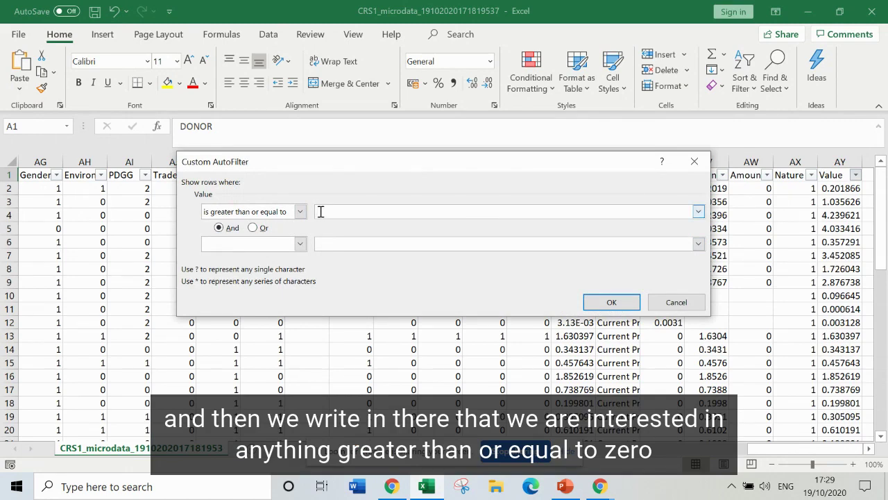
text(0)
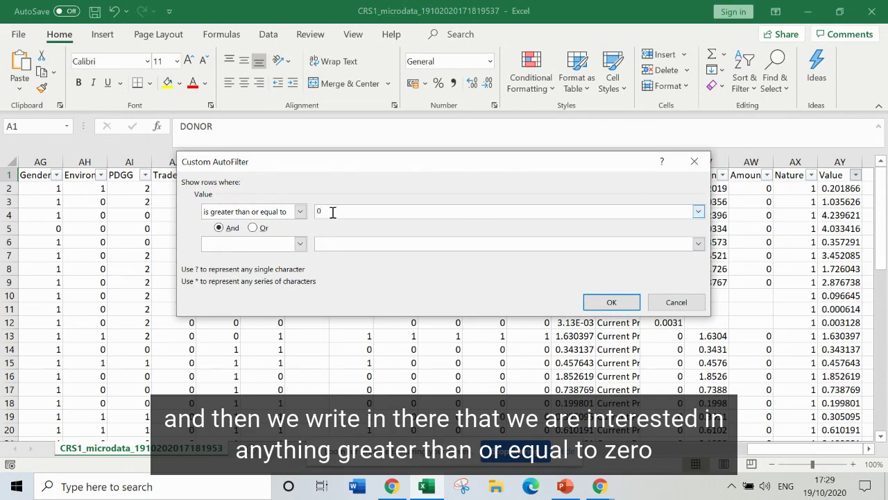
click(611, 301)
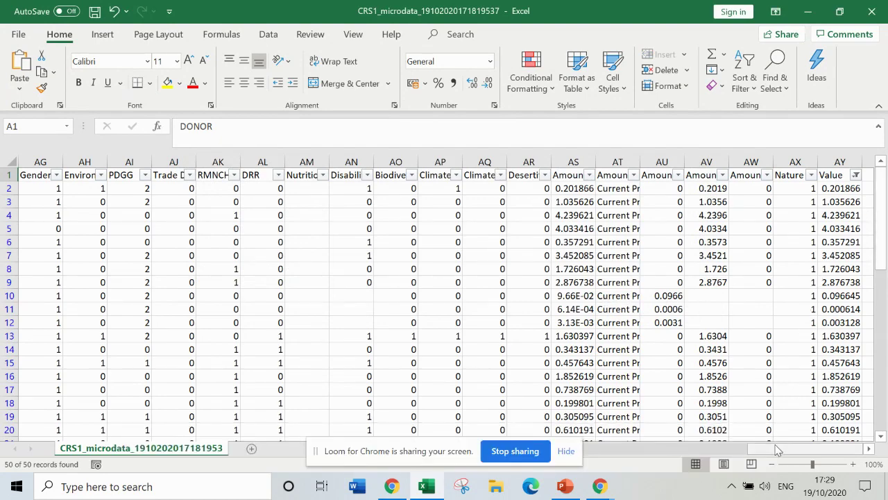
drag(777, 449, 677, 456)
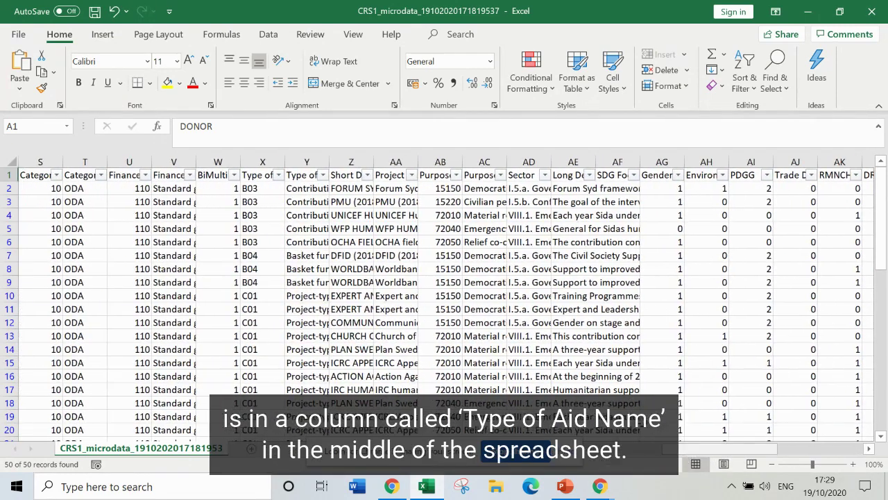
- Select the Type of Aid Name header in Y1, then bring the PowerPoint slides forward
click(301, 177)
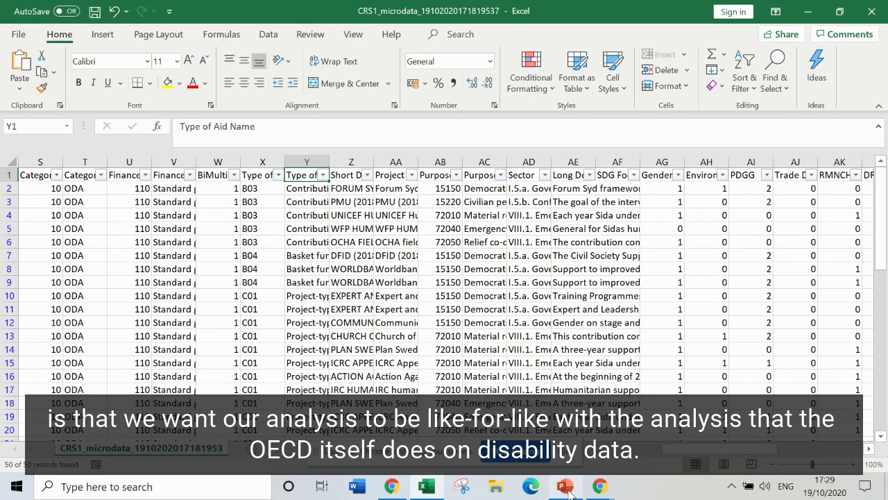
mouse_move(568, 488)
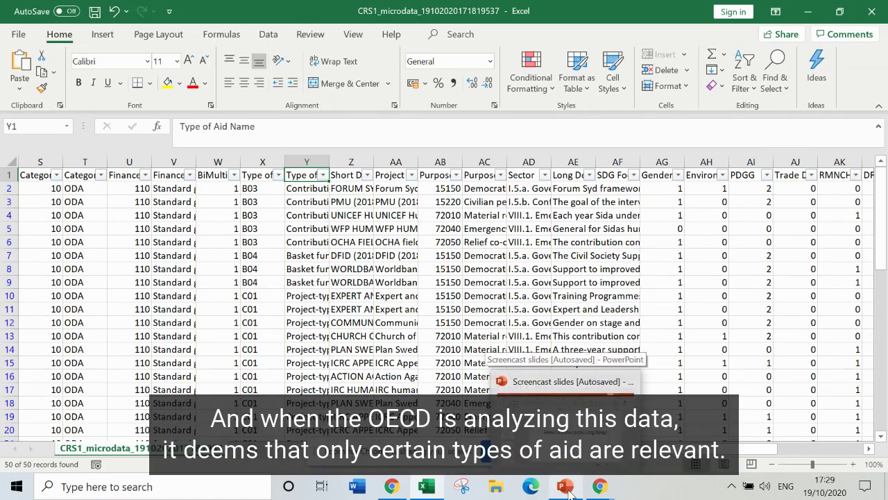
click(567, 490)
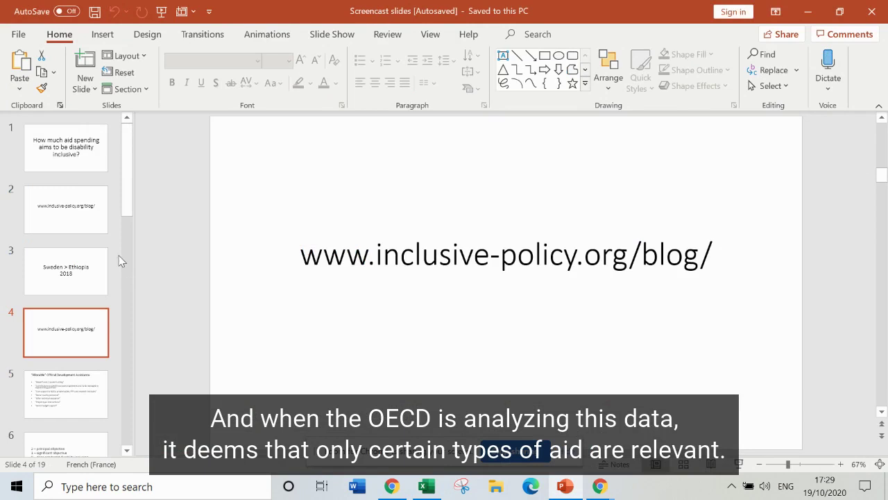
- Show slide 5 listing the seven allocable ODA types, then switch back to Excel
drag(127, 203, 127, 259)
click(72, 218)
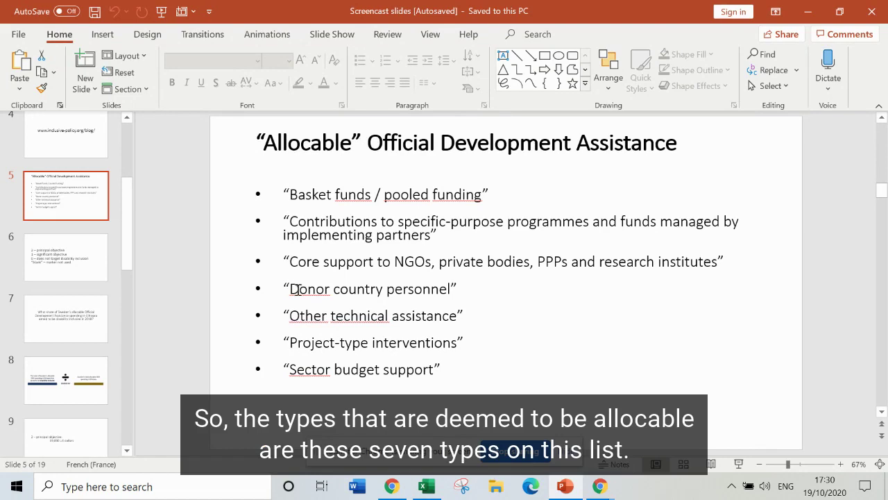
click(428, 493)
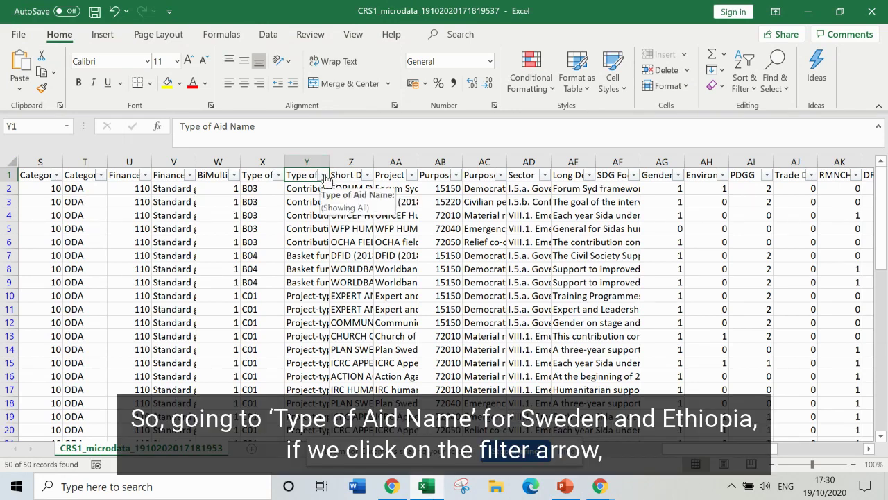
- Compare the five aid types in the Type of Aid Name filter list against the allocable ODA slide
click(323, 175)
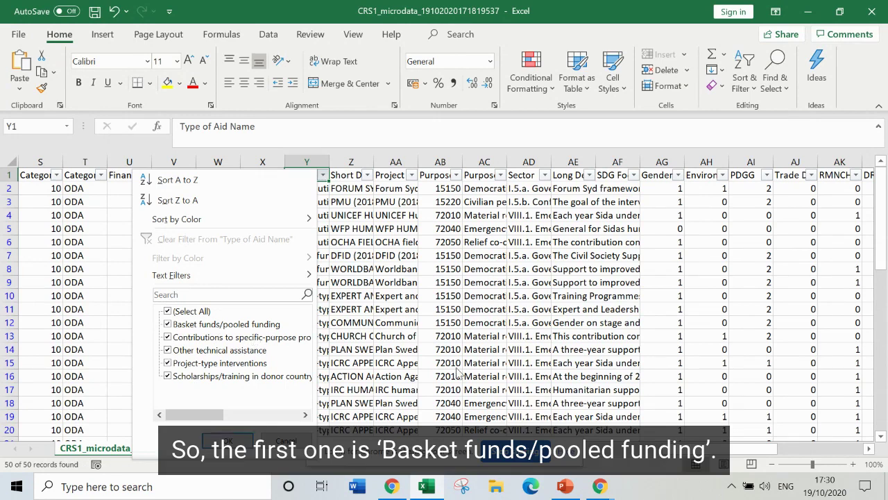
mouse_move(568, 488)
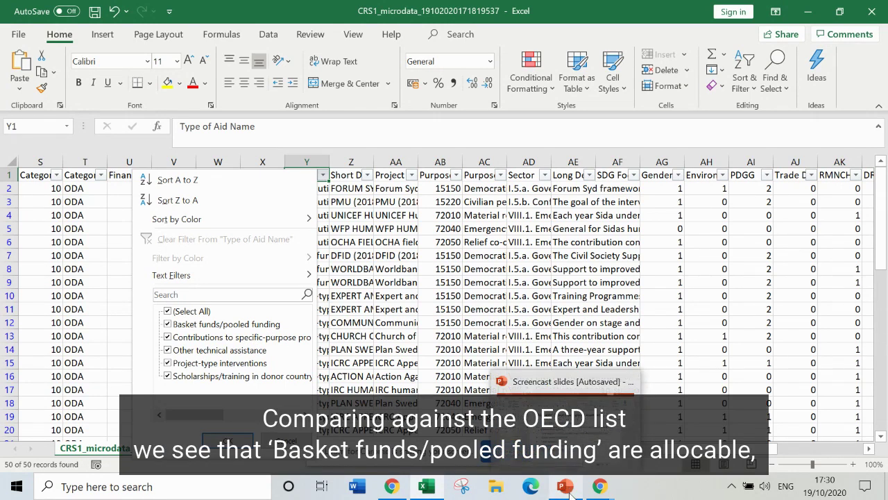
click(540, 382)
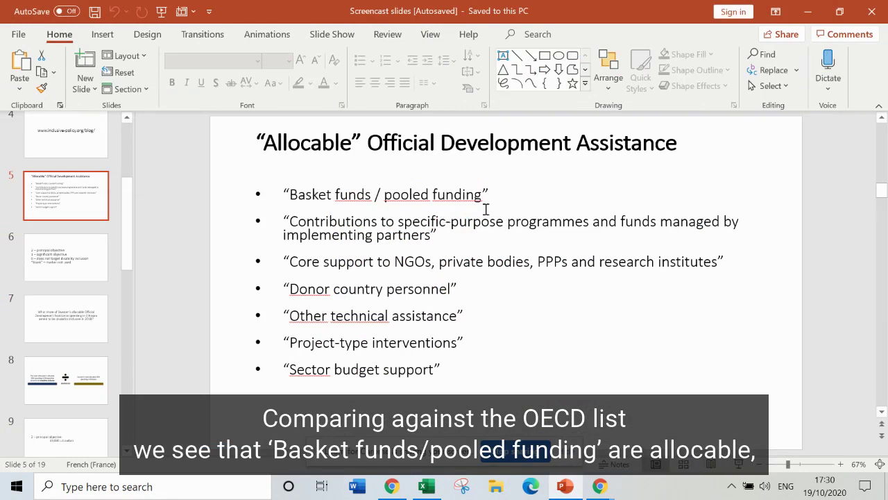
click(430, 489)
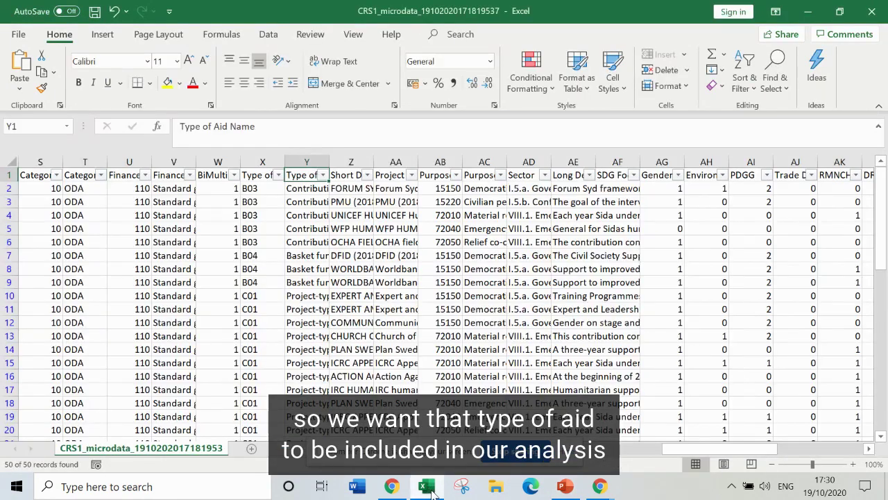
click(323, 175)
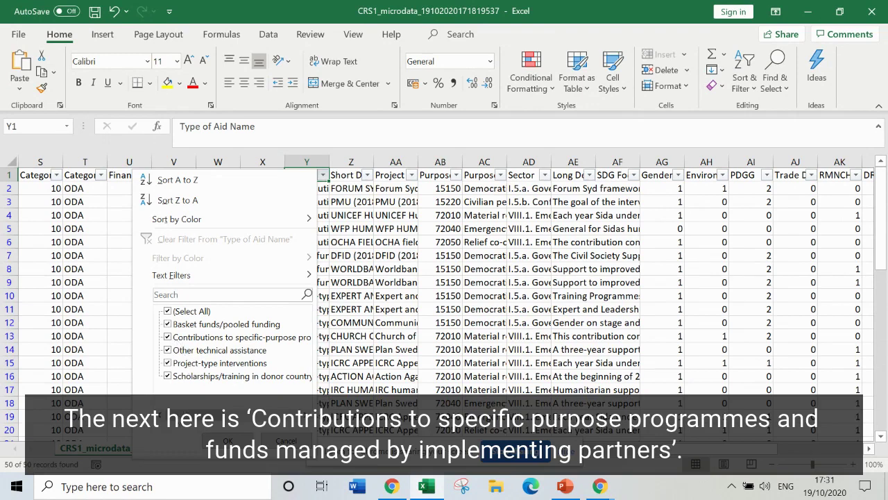
right_click(220, 394)
click(215, 420)
right_click(250, 406)
click(263, 424)
mouse_move(568, 494)
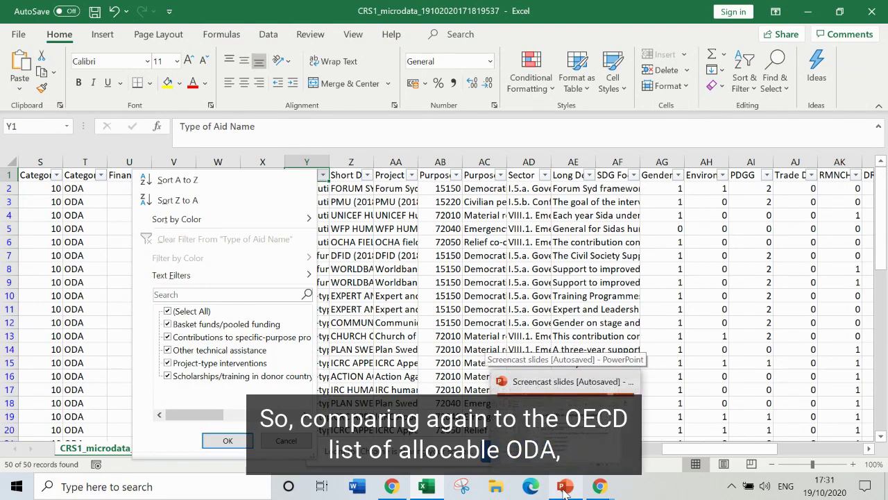
click(564, 488)
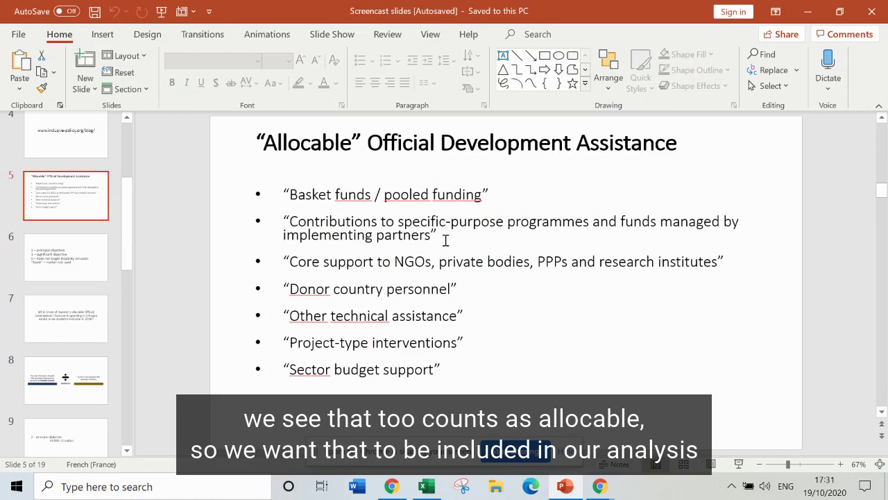
- Cross-check the ticked aid types in the Type of Aid Name filter against the allocable ODA slide
click(425, 490)
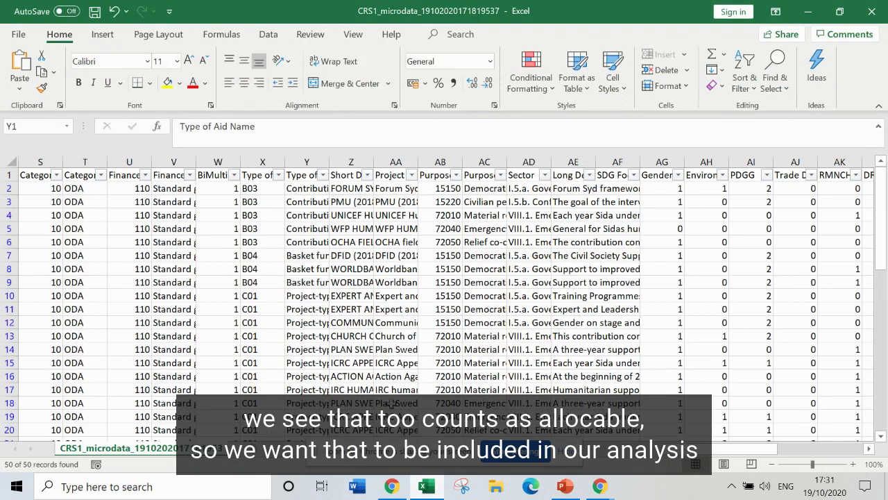
click(323, 175)
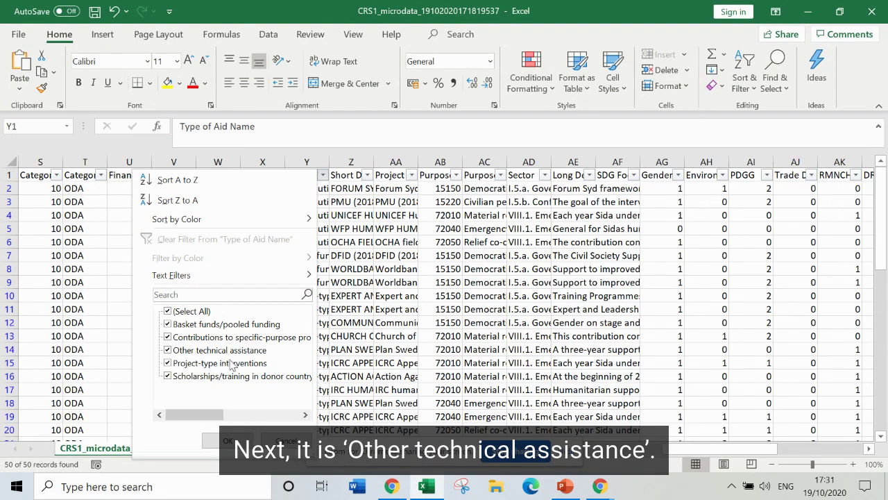
click(565, 487)
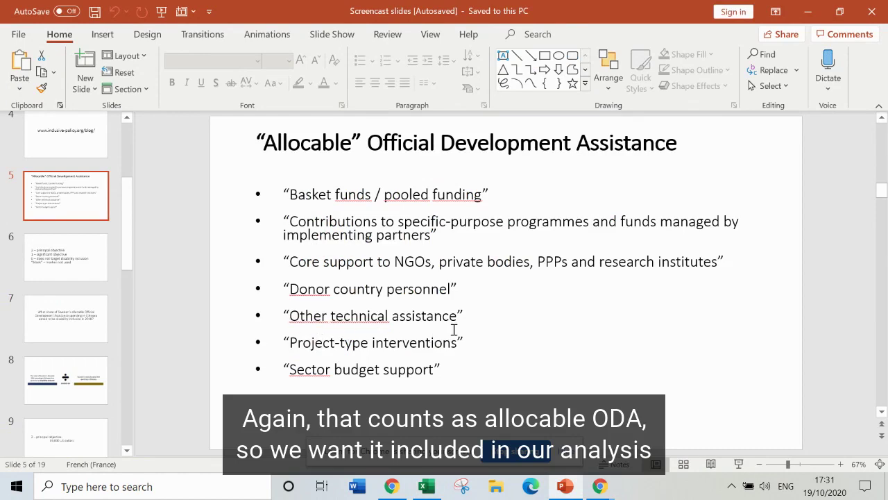
click(426, 487)
click(323, 174)
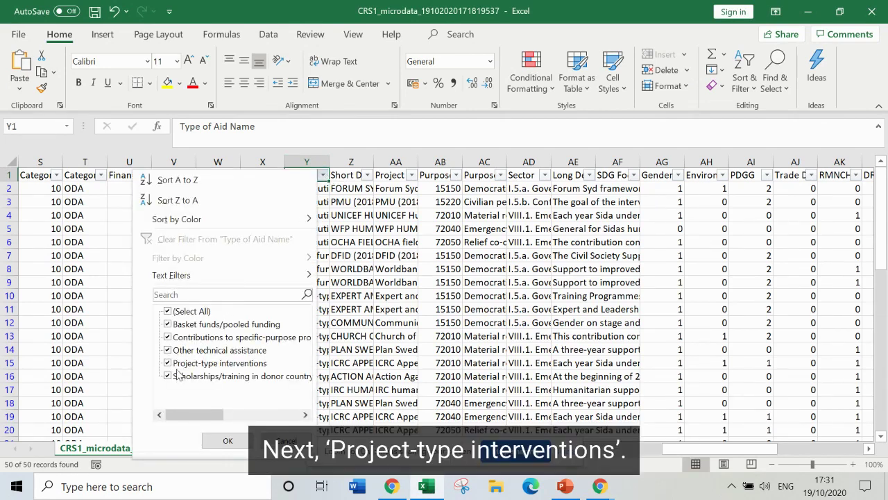
right_click(574, 490)
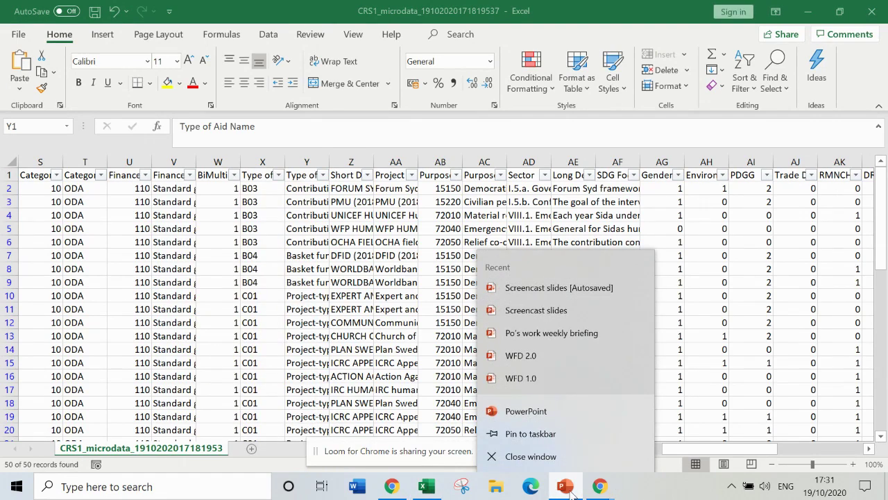
click(567, 488)
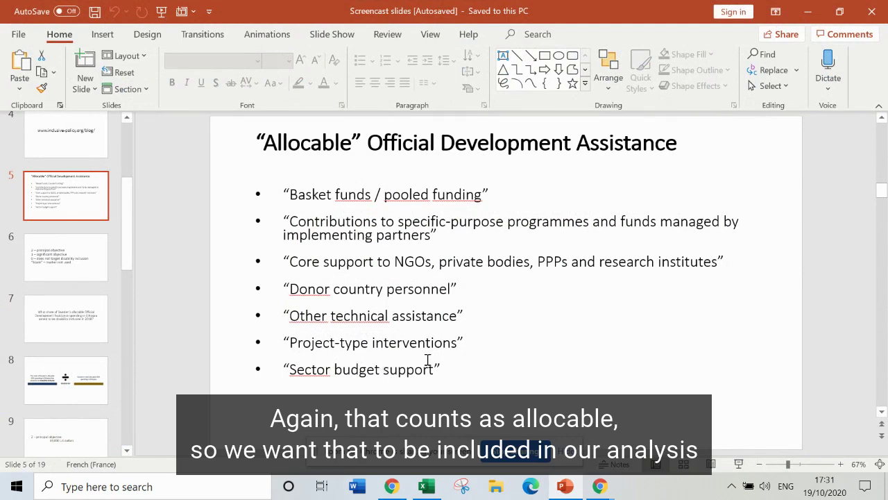
click(428, 488)
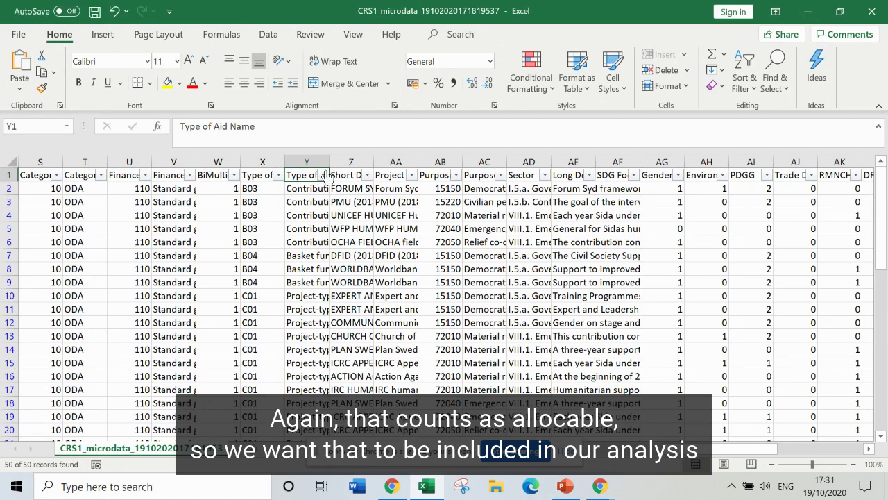
click(323, 175)
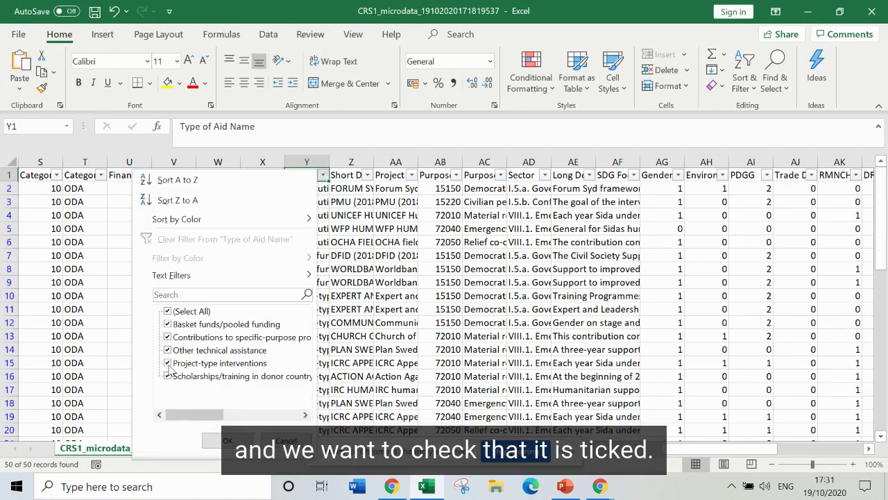
- Widen the filter list to read the full aid type names and check them against the slide
right_click(200, 417)
click(215, 412)
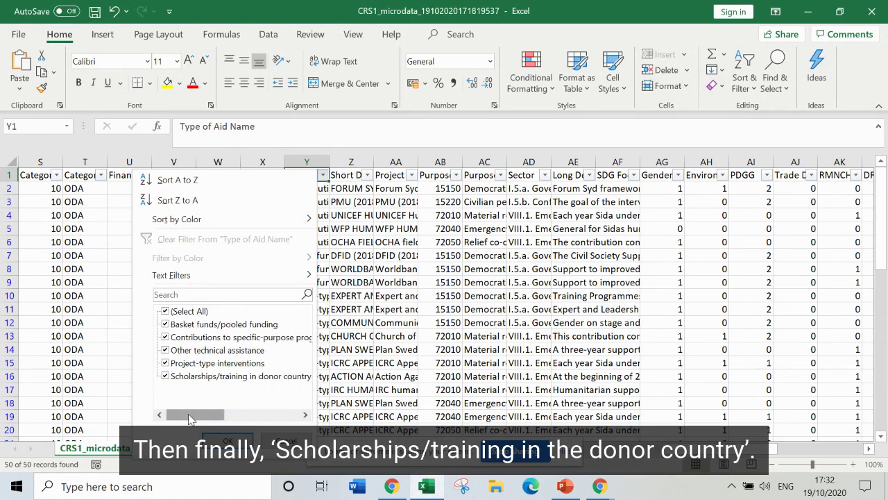
drag(193, 416, 375, 444)
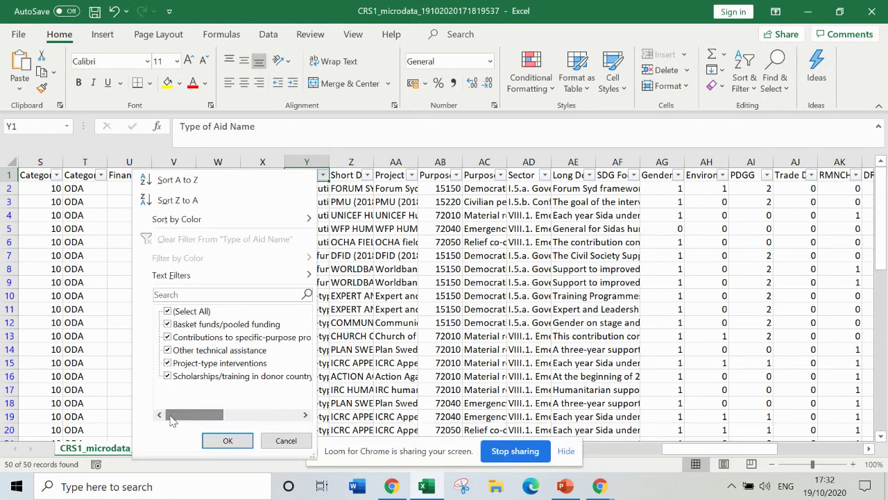
click(566, 486)
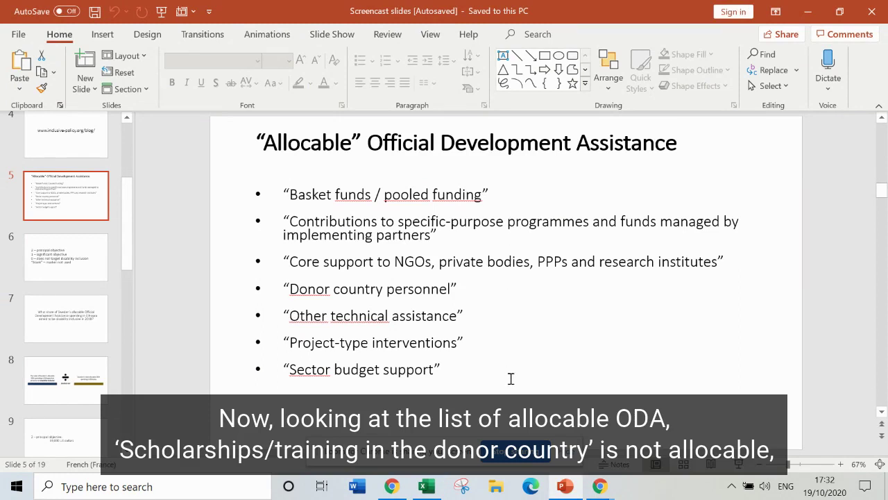
click(427, 487)
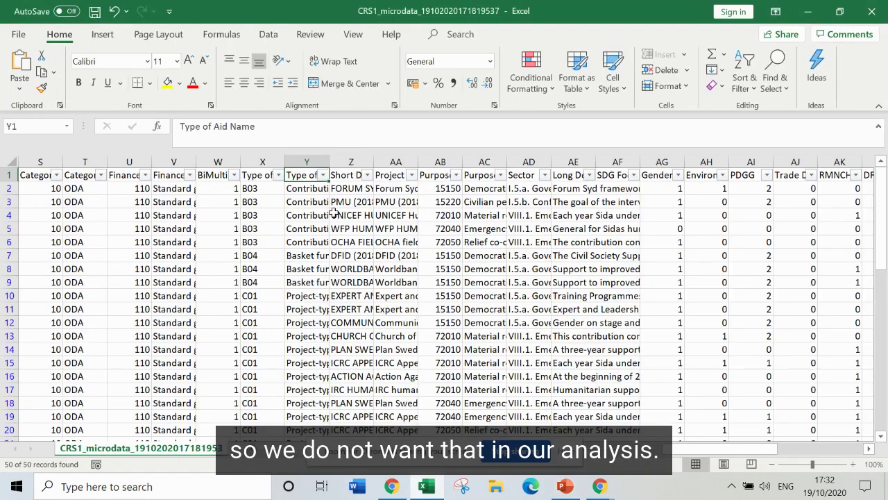
- Untick Scholarships/training in donor country in the Type of Aid Name filter, leaving 47 records
click(322, 174)
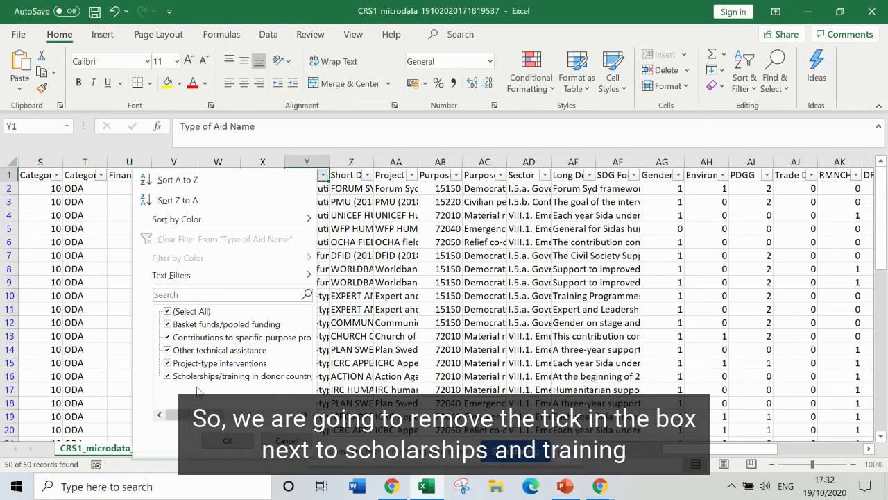
click(168, 377)
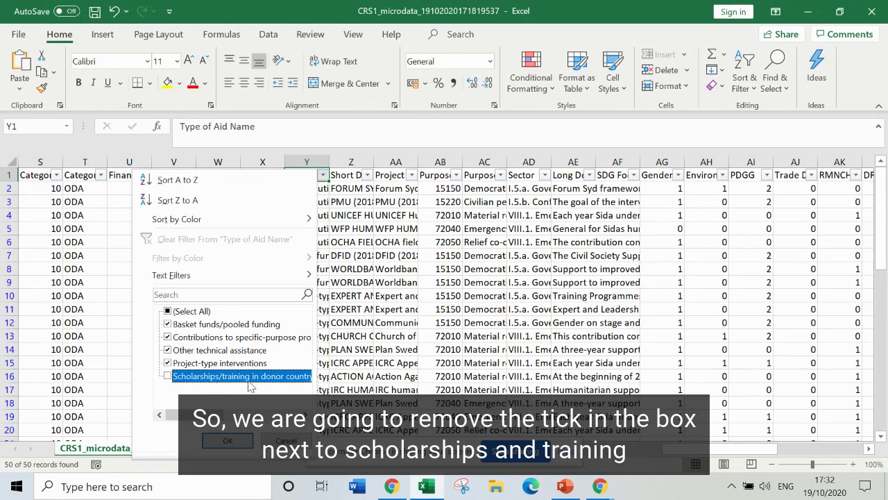
click(227, 441)
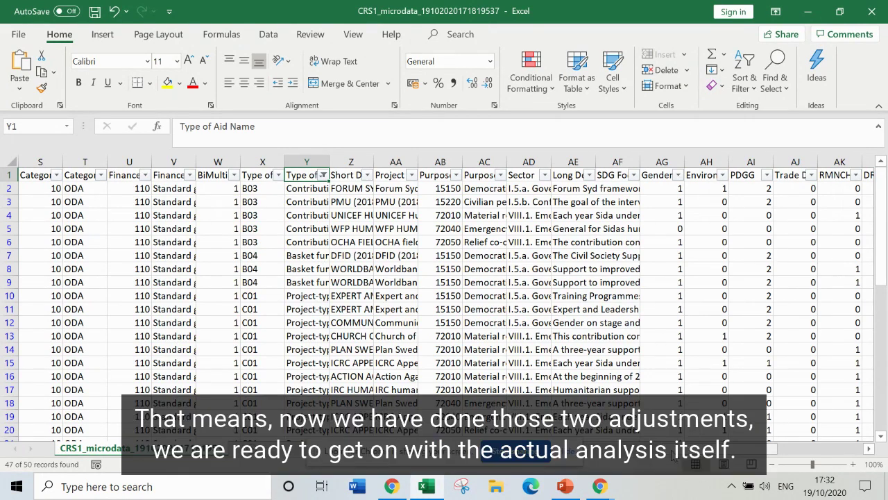
scroll(676, 458, left, 2)
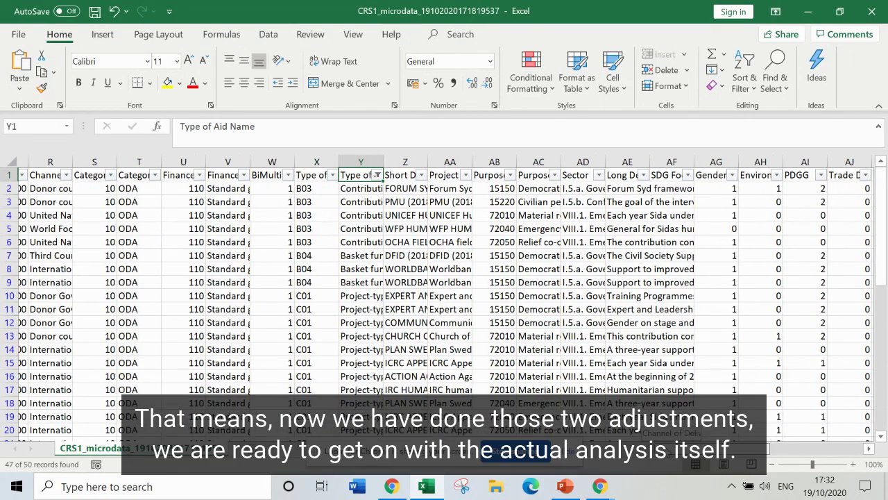
scroll(446, 306, right, 3)
scroll(727, 453, right, 6)
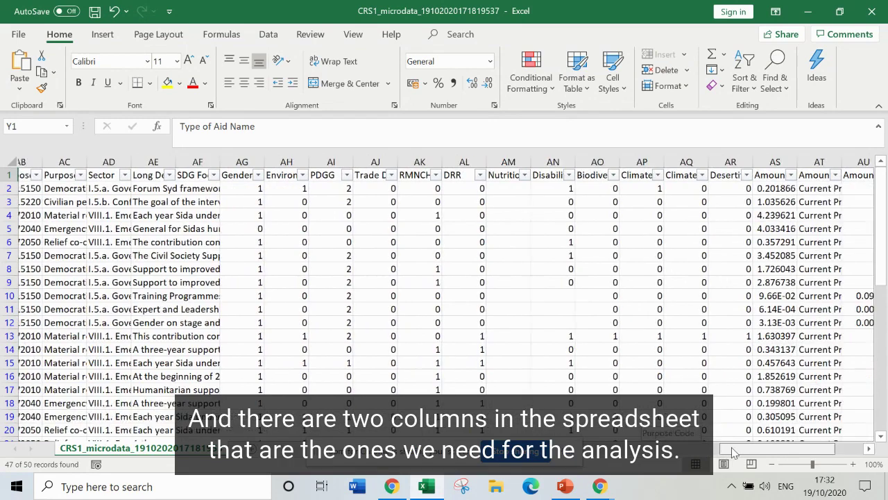
scroll(727, 453, right, 6)
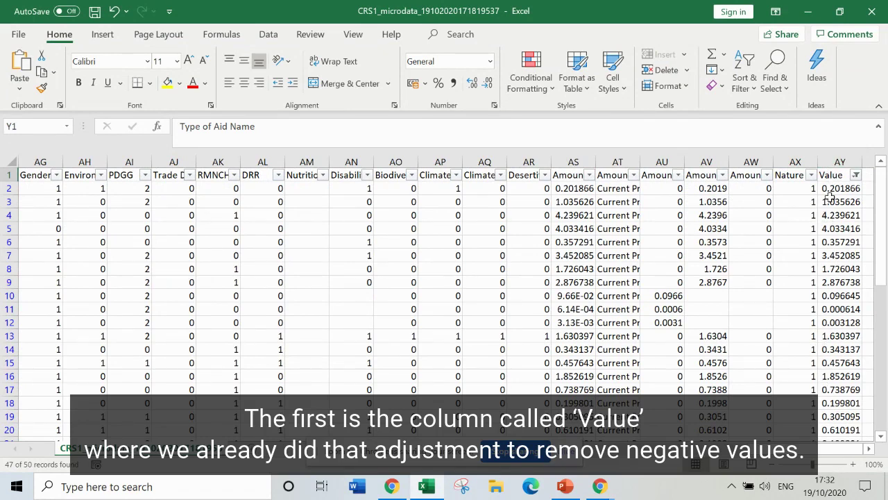
mouse_move(857, 179)
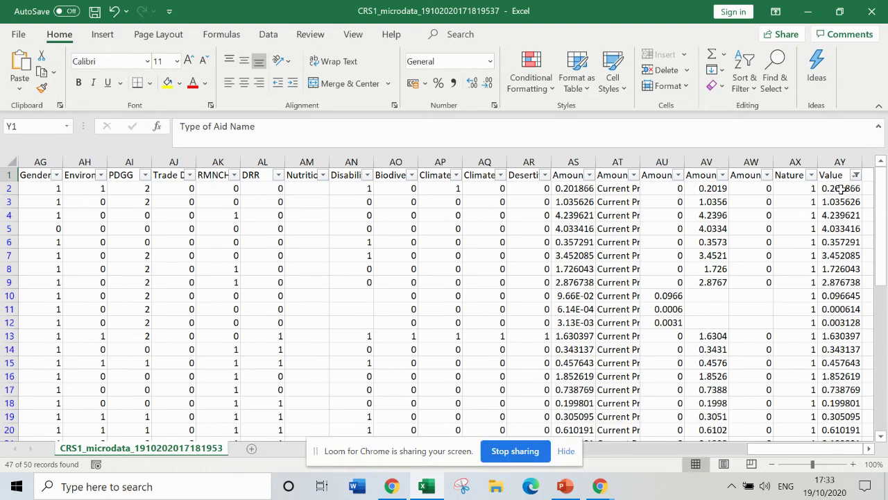
click(346, 175)
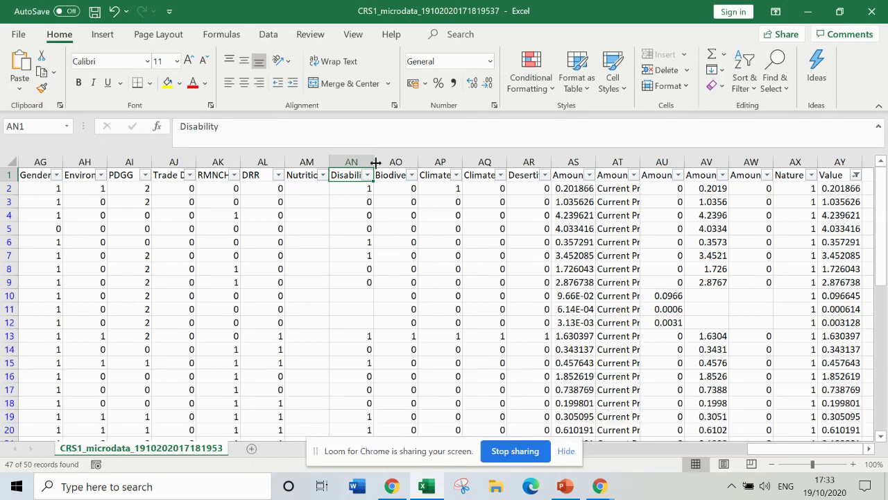
- View slide 6 defining disability marker codes 2, 1, 0 and blank, then return to Excel
click(567, 490)
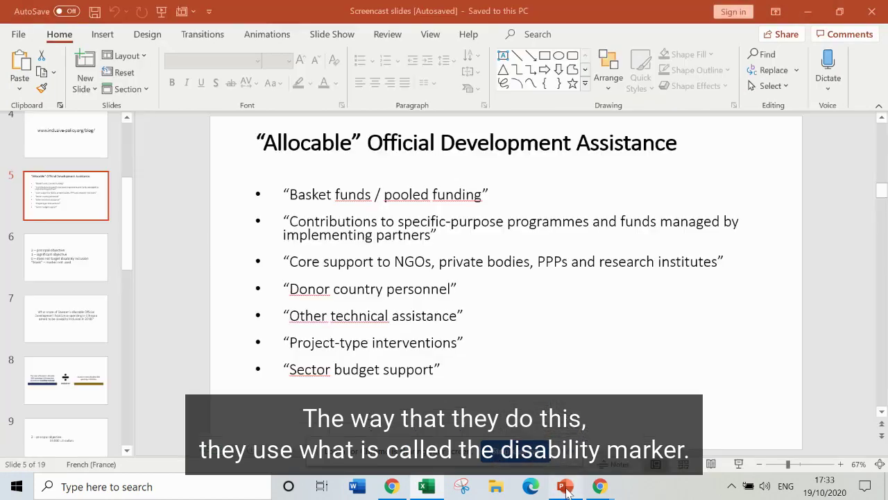
click(50, 259)
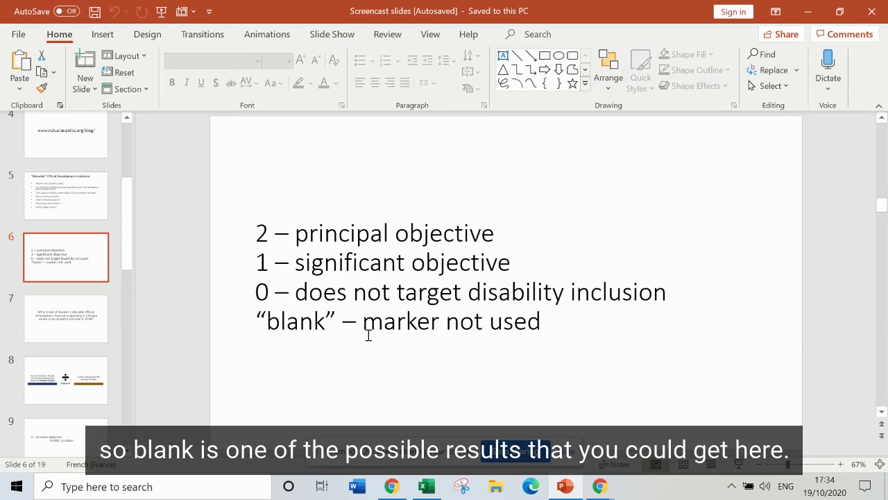
click(430, 490)
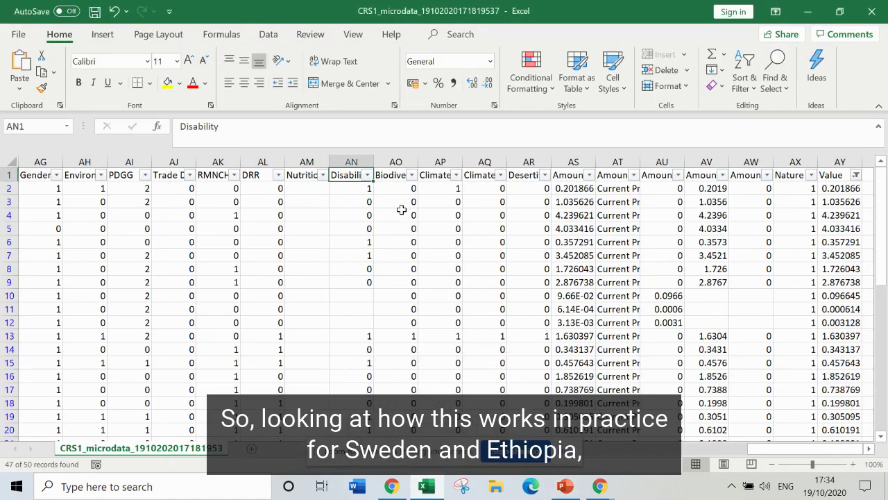
- Filter the Disability column to code 2 by unticking (Blanks), 1 and 0
click(367, 176)
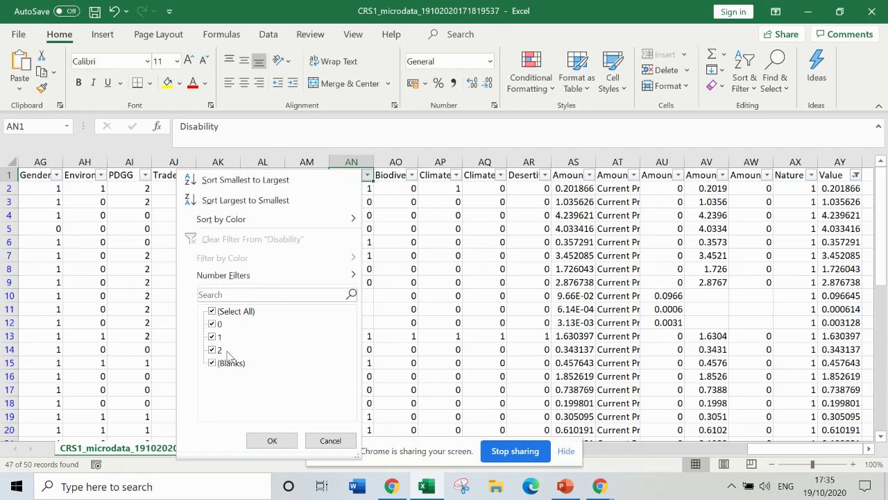
click(213, 363)
click(213, 337)
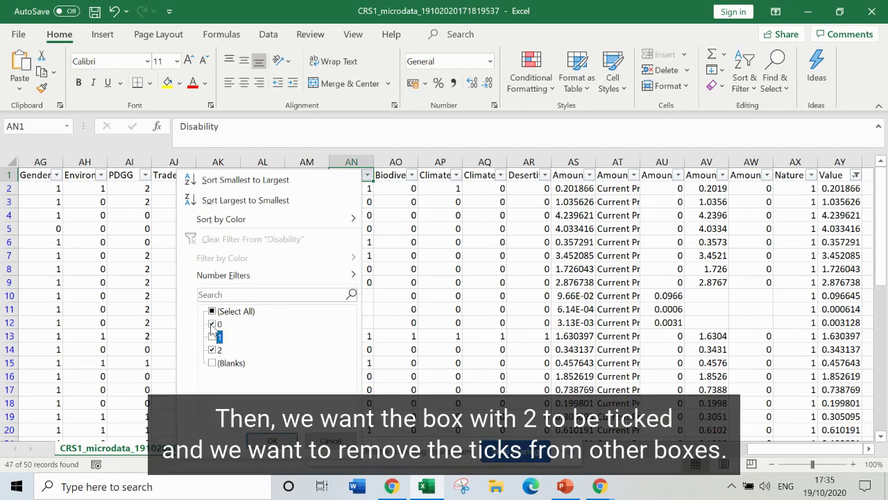
click(212, 324)
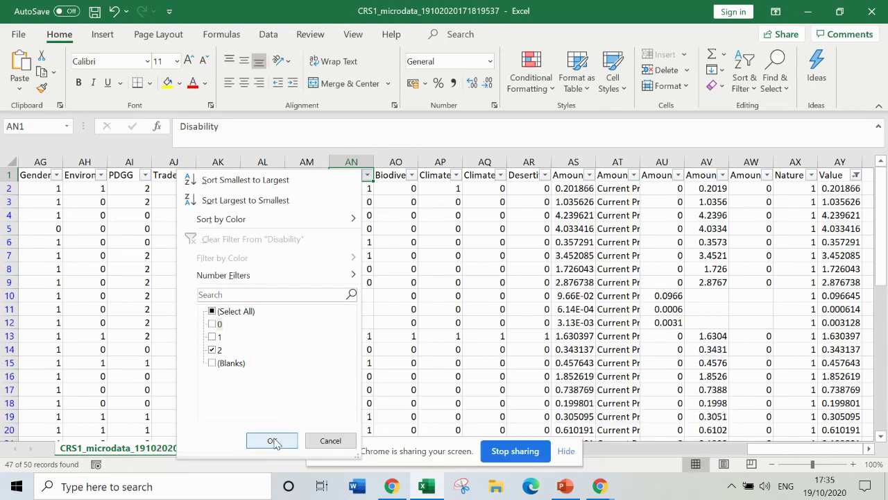
click(272, 441)
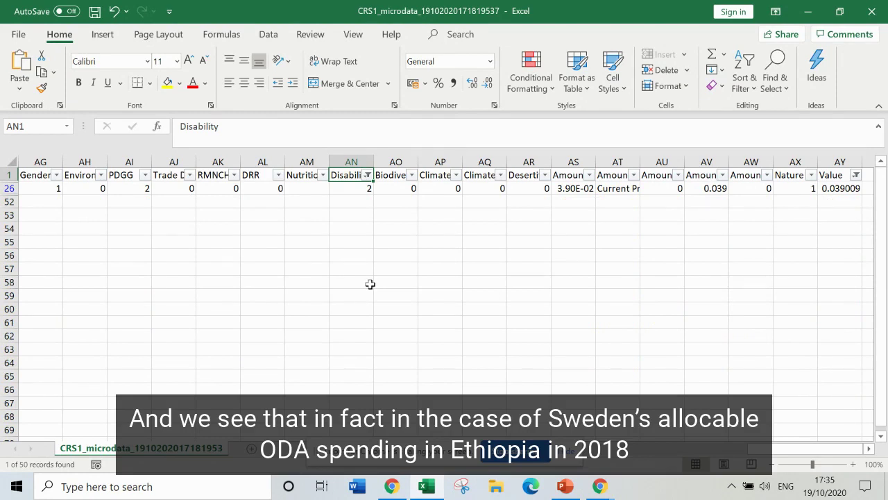
- Move along row 26 to AY26 to read the remaining project's Value, 0.039009
click(348, 189)
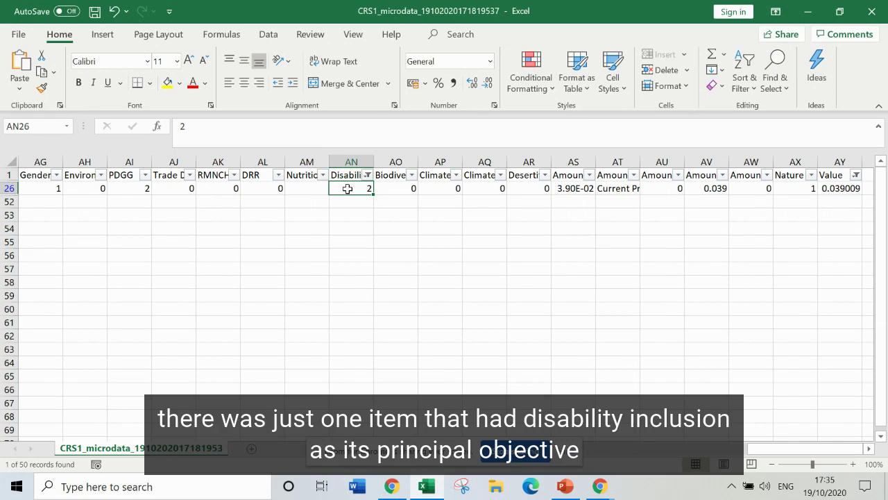
key(Right)
key(Right)
key(Right)
key(Right)
key(Right)
key(Right)
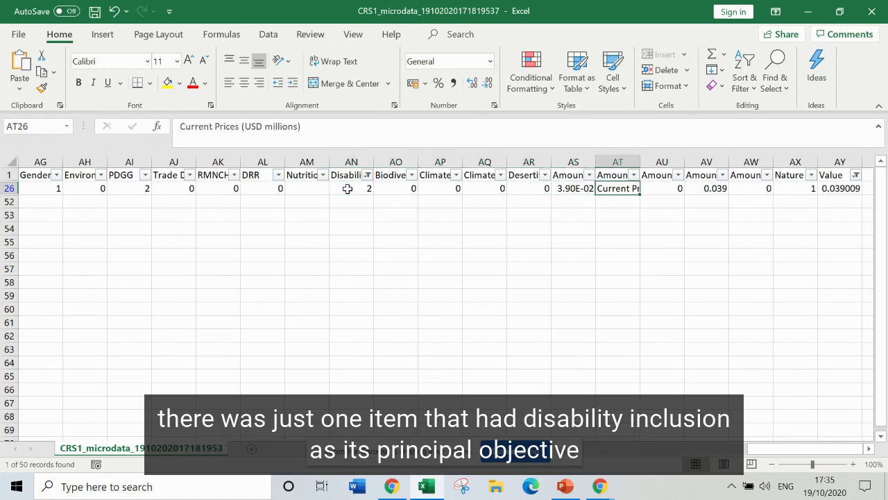
key(Right)
key(Right)
key(Right)
key(Right)
key(Right)
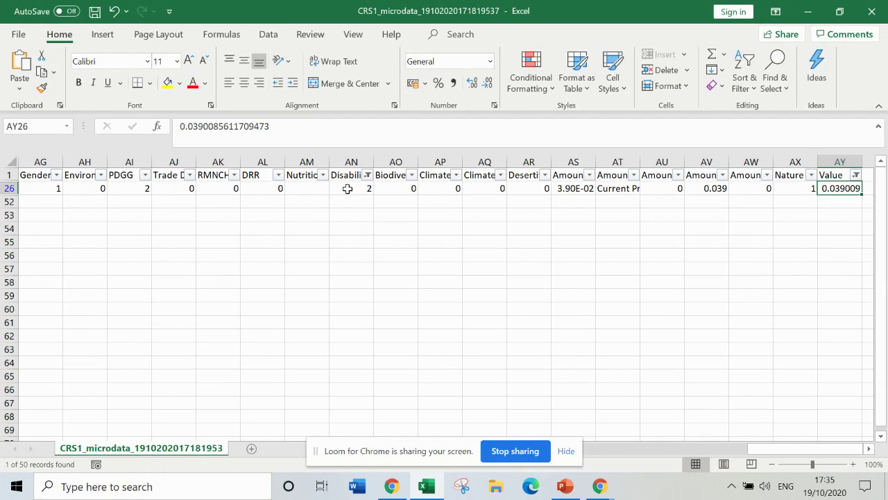
scroll(347, 188, left, 4)
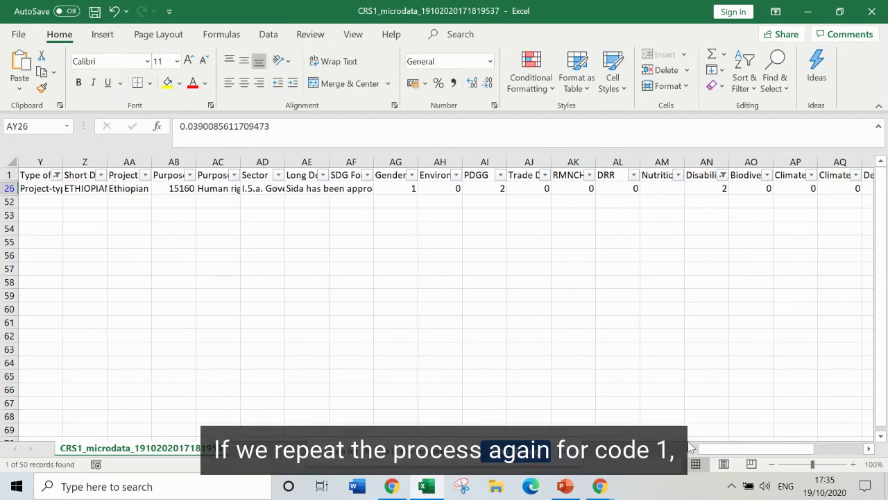
- Switch the Disability filter from code 2 to code 1 and select column AY to read its Sum, about 22.18
drag(714, 454, 784, 456)
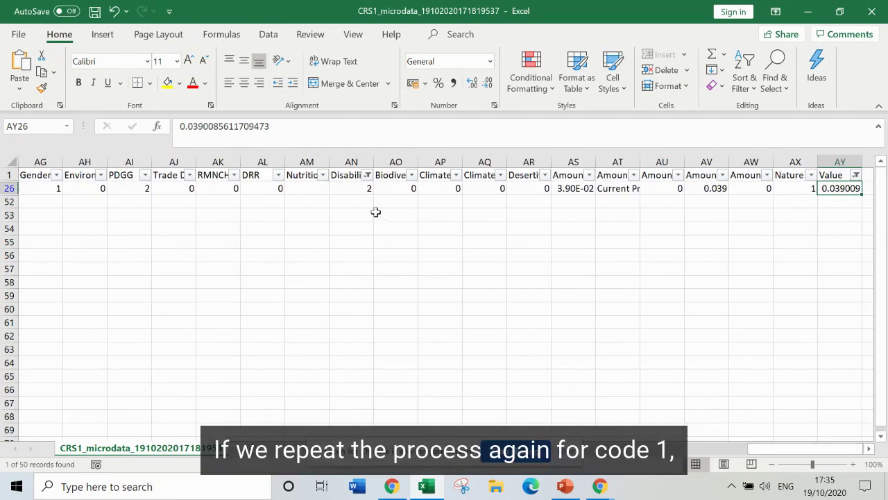
click(368, 175)
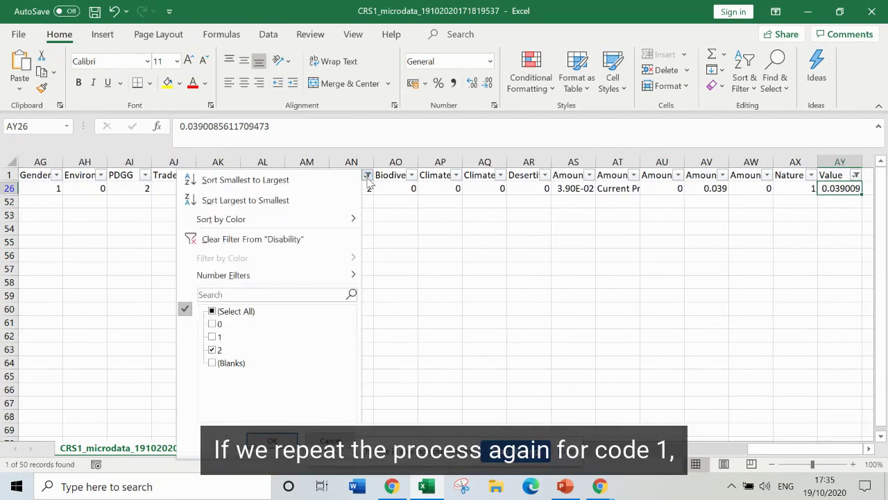
click(212, 350)
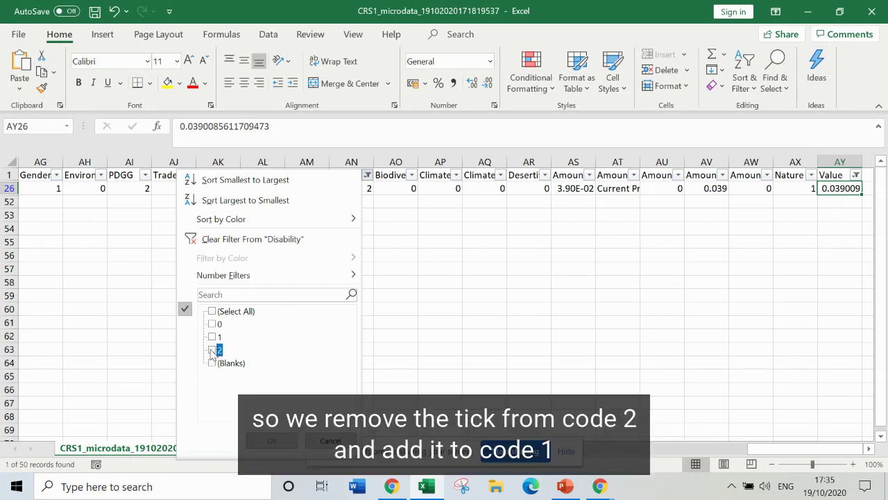
click(212, 337)
click(212, 337)
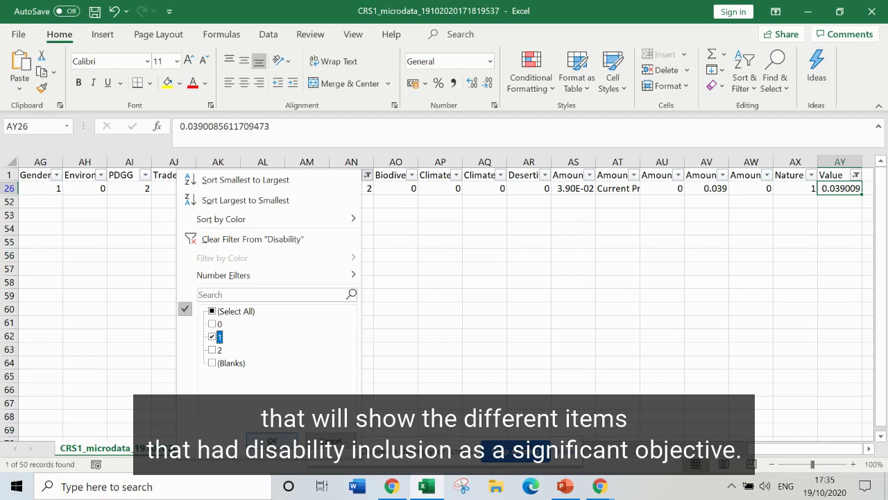
click(272, 442)
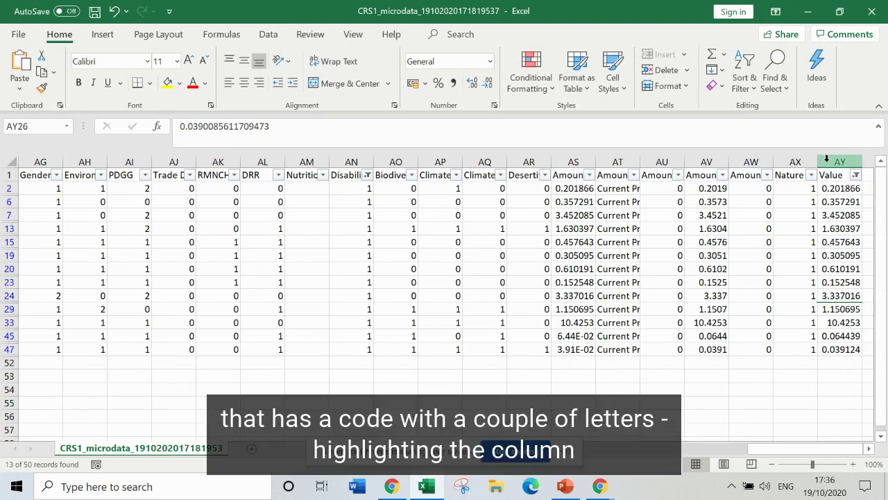
click(826, 160)
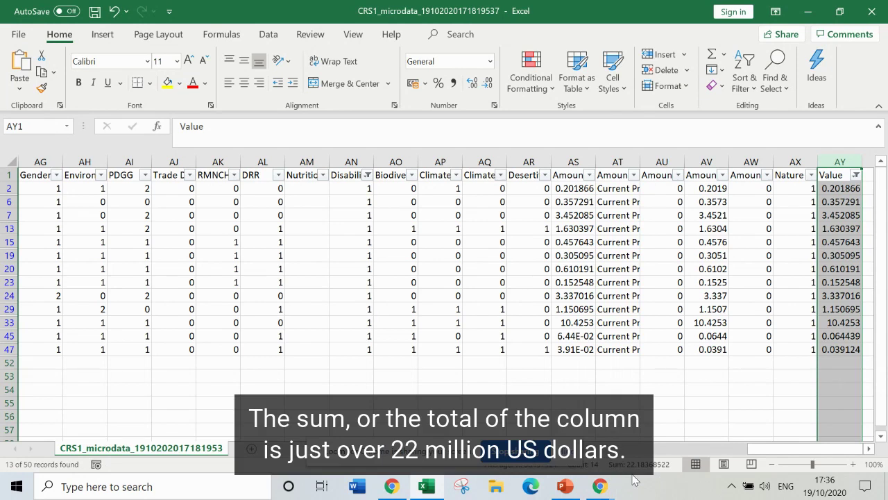
- Filter the Disability column to code 0 and read the Value total, about 26.39
click(367, 174)
click(212, 338)
click(213, 324)
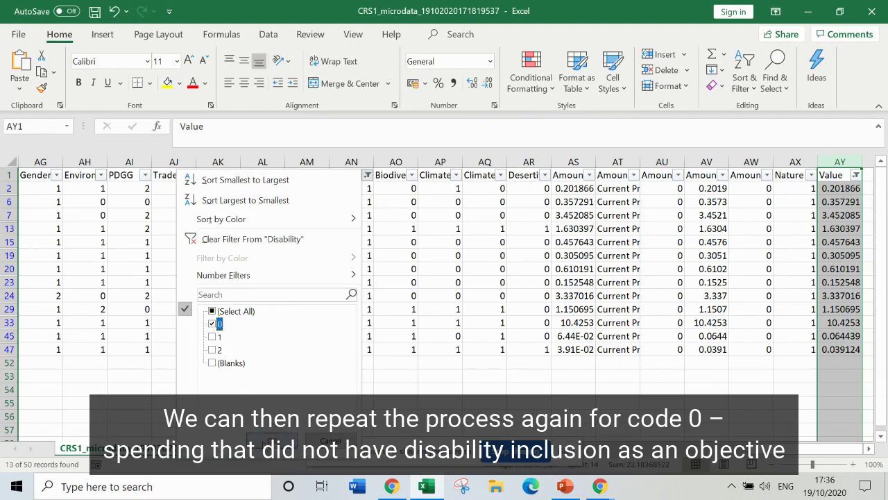
click(272, 441)
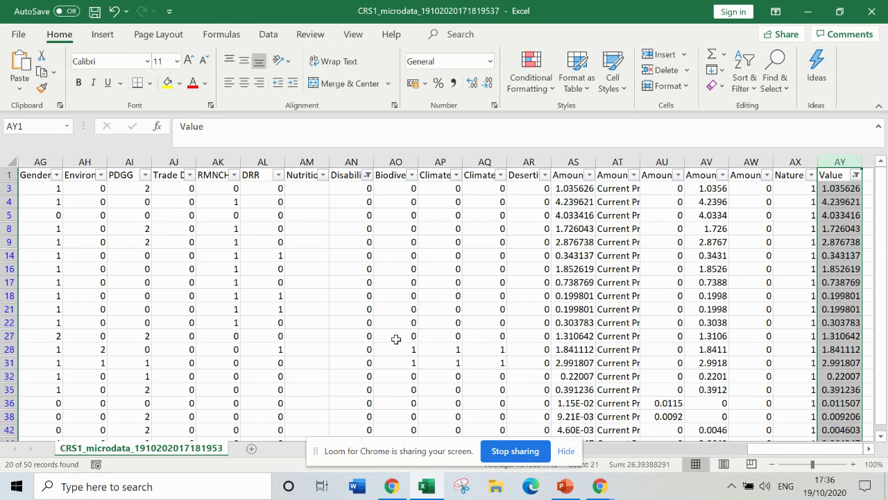
click(834, 158)
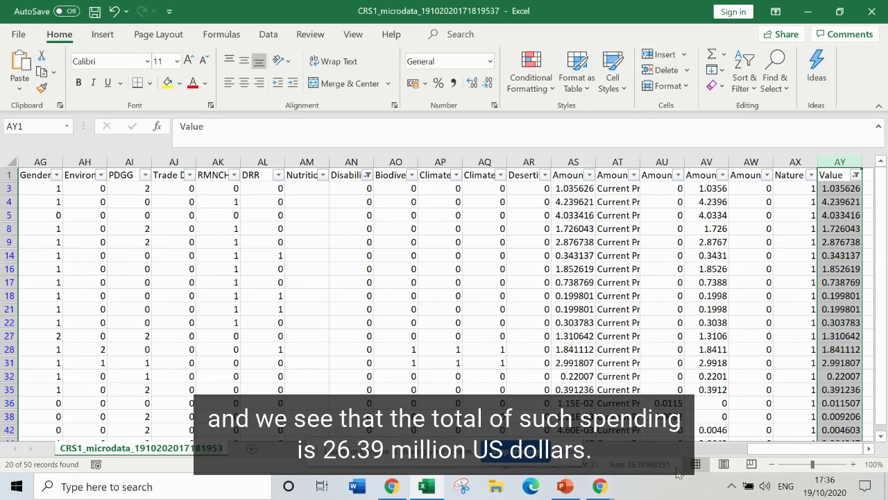
- Filter the Disability column to (Blanks) only and read the Value total, about 12.90
click(368, 175)
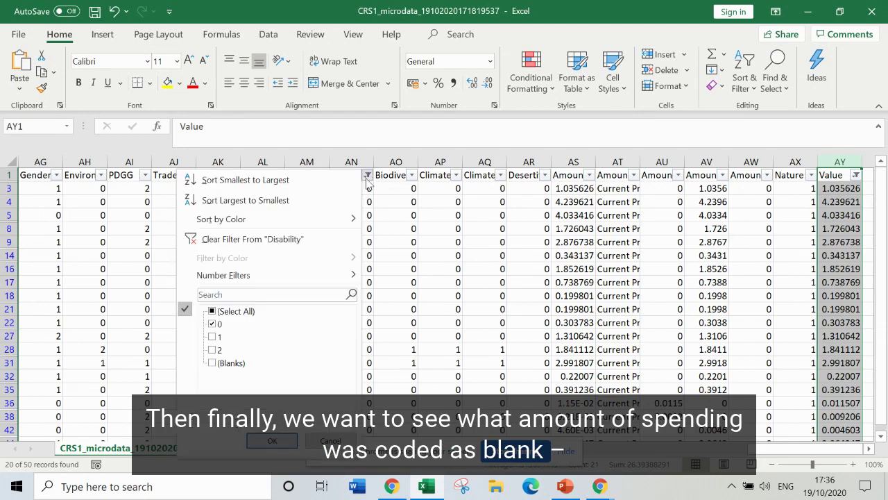
click(212, 324)
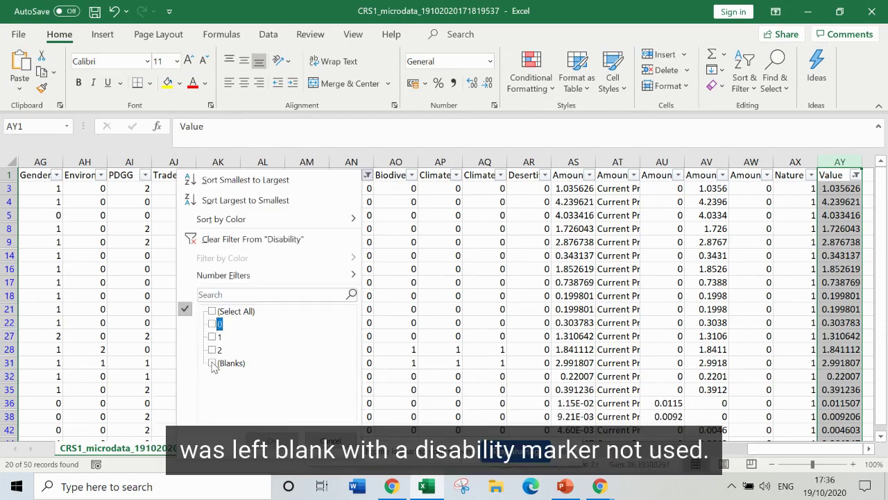
click(213, 363)
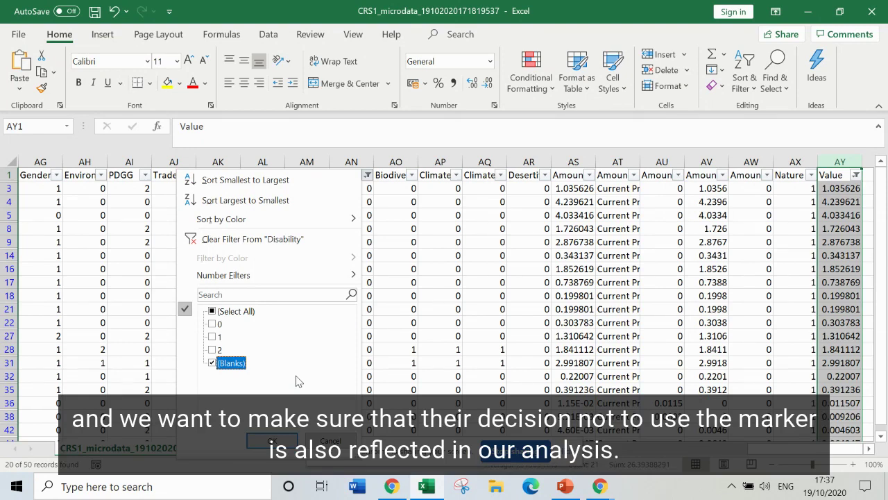
click(263, 443)
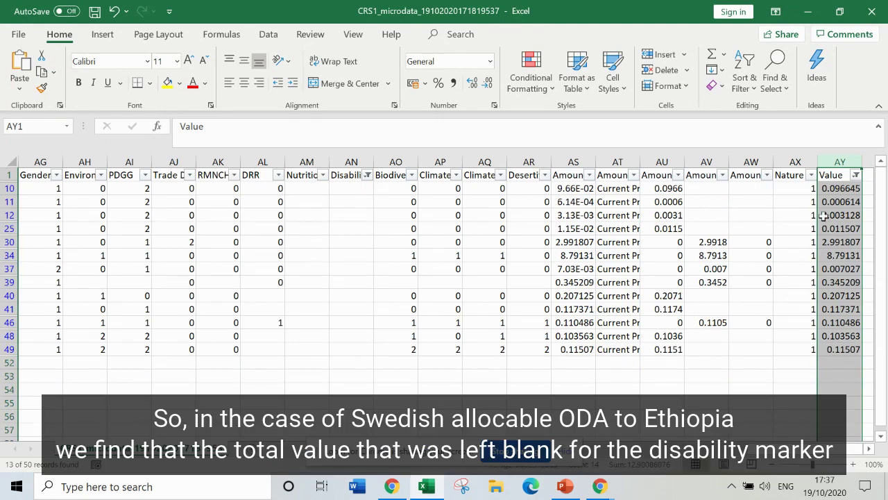
click(831, 159)
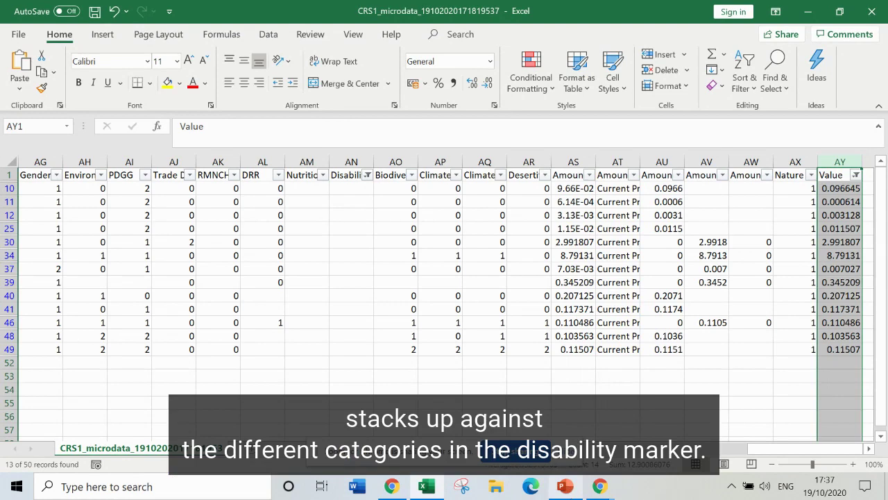
- Return to the PowerPoint deck and go to slide 7's research question
click(565, 486)
click(94, 273)
click(63, 307)
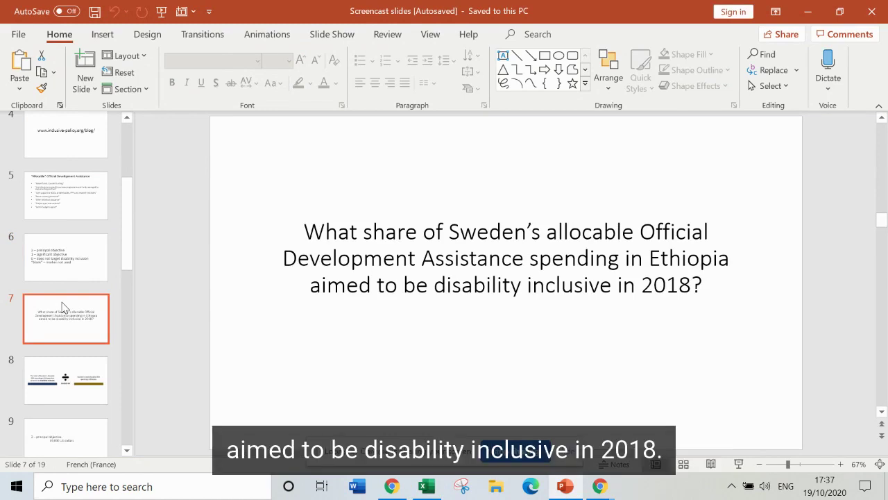
- Step through slides 8–12, reaching the 22.22 million disability-inclusive total and division formula
click(67, 390)
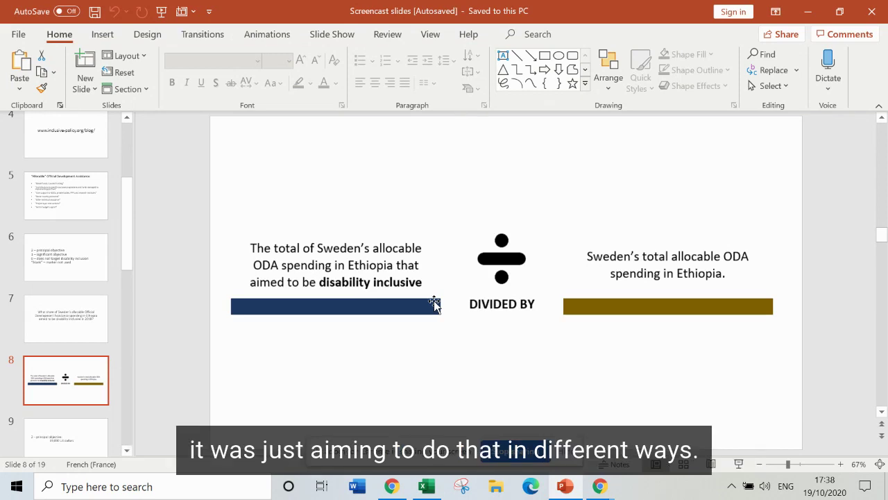
drag(126, 248, 132, 306)
click(77, 231)
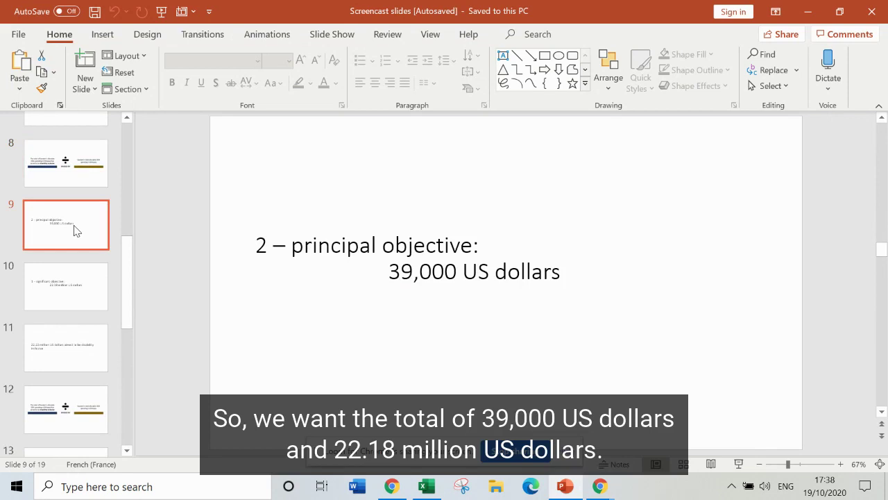
click(70, 302)
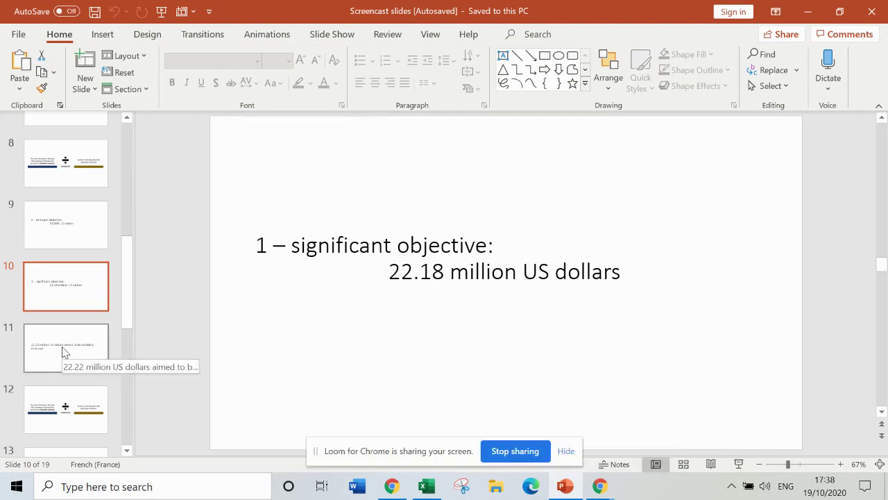
click(66, 349)
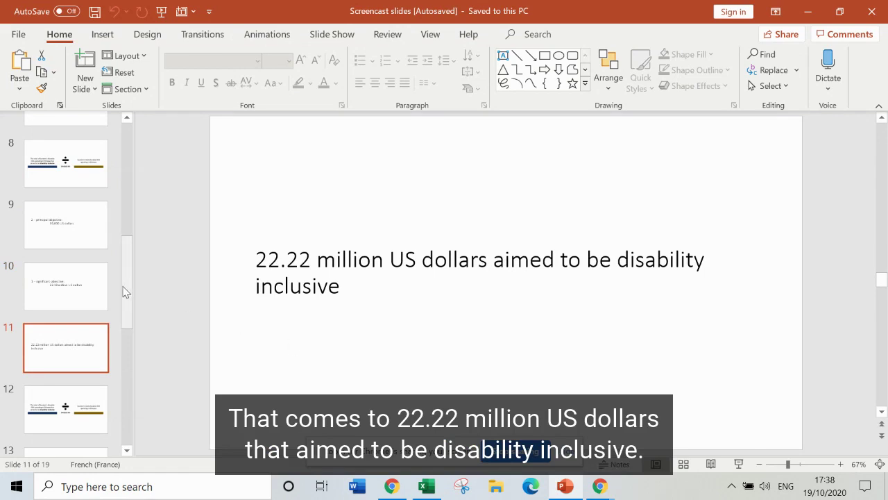
drag(123, 294, 127, 332)
click(71, 297)
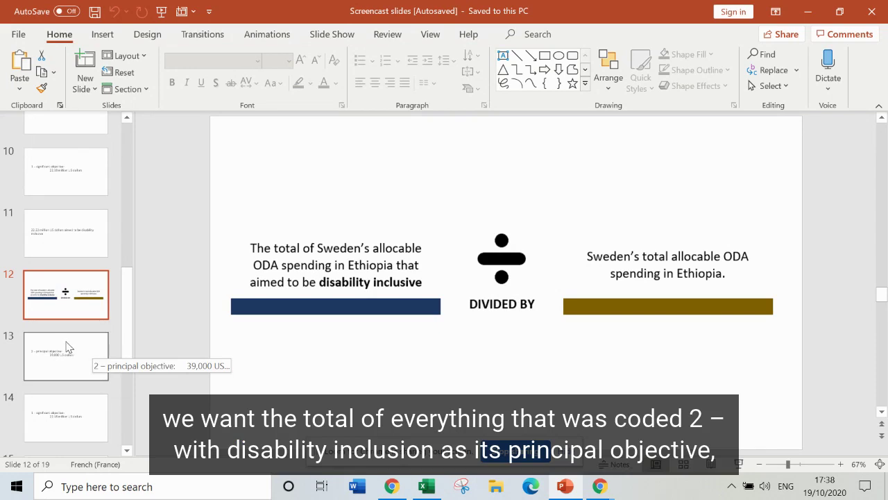
- Step through slides 13–17 to the 61.51 million US dollars allocable ODA total
click(67, 347)
scroll(122, 348, down, 3)
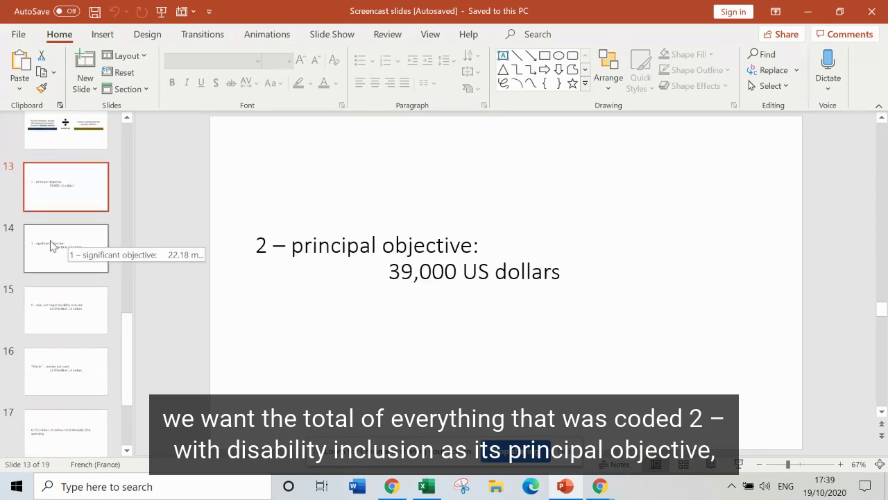
click(41, 241)
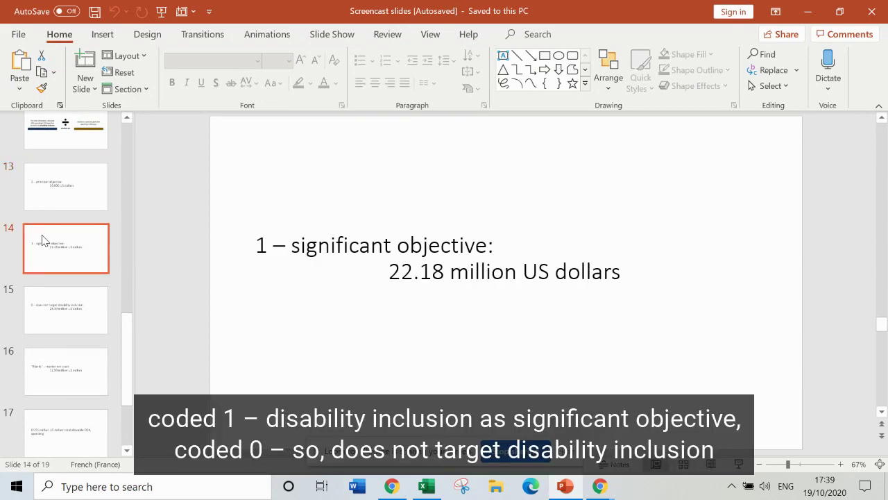
click(45, 312)
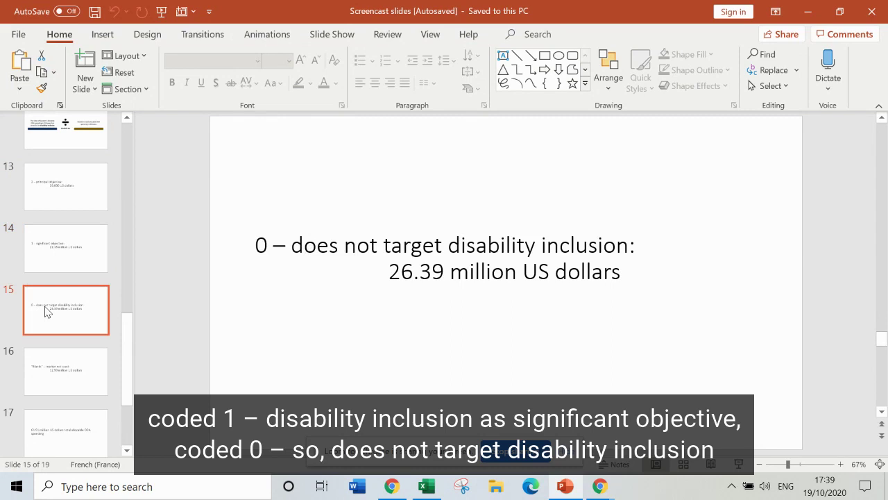
click(57, 375)
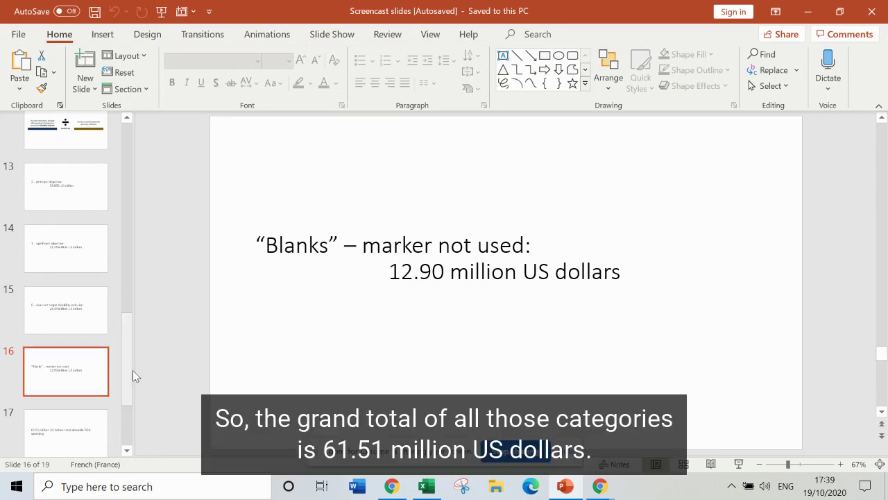
scroll(128, 373, down, 3)
click(81, 349)
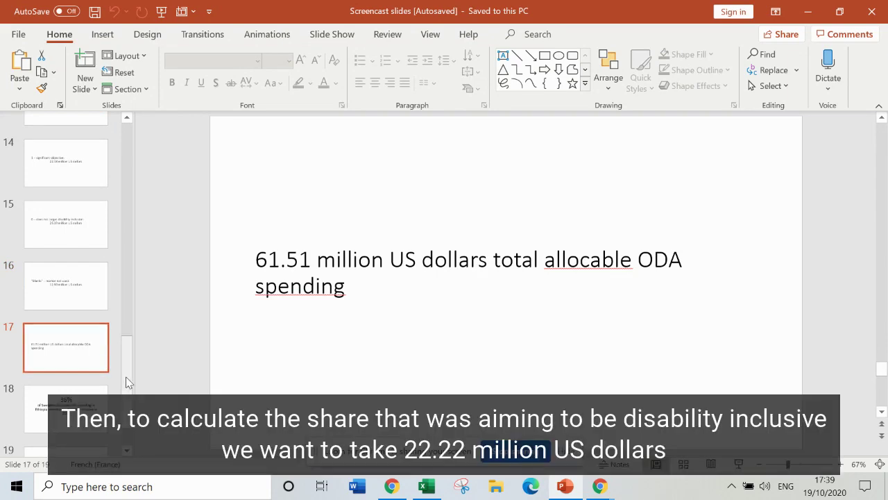
- Compare slide 11's 22.22 million figure with slide 17's 61.51 million total
right_click(127, 376)
right_click(125, 395)
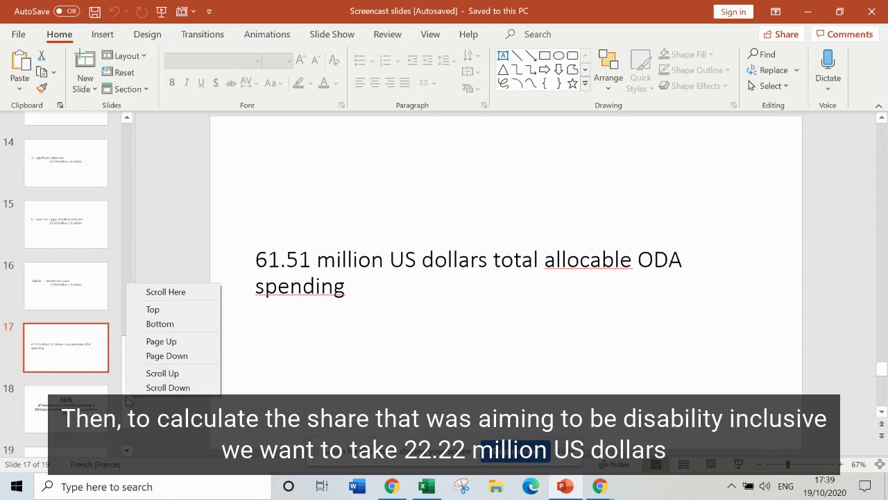
click(130, 358)
drag(127, 373, 97, 278)
click(80, 276)
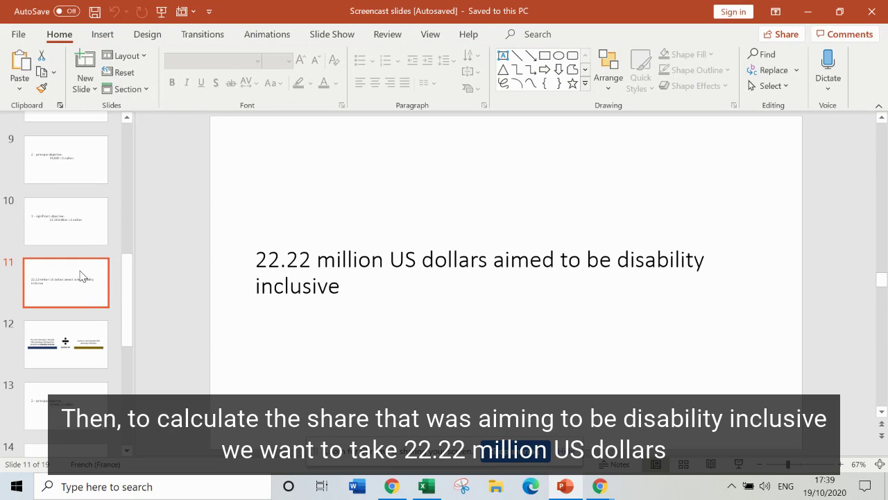
drag(125, 302, 125, 377)
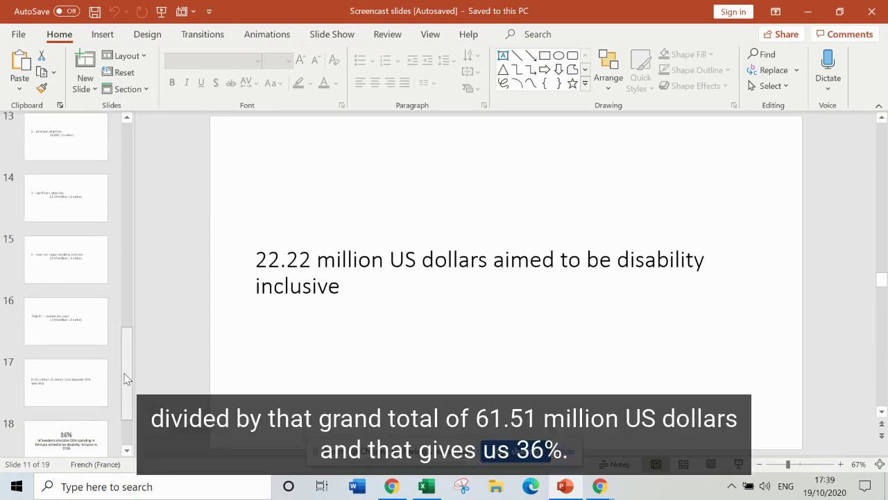
click(82, 378)
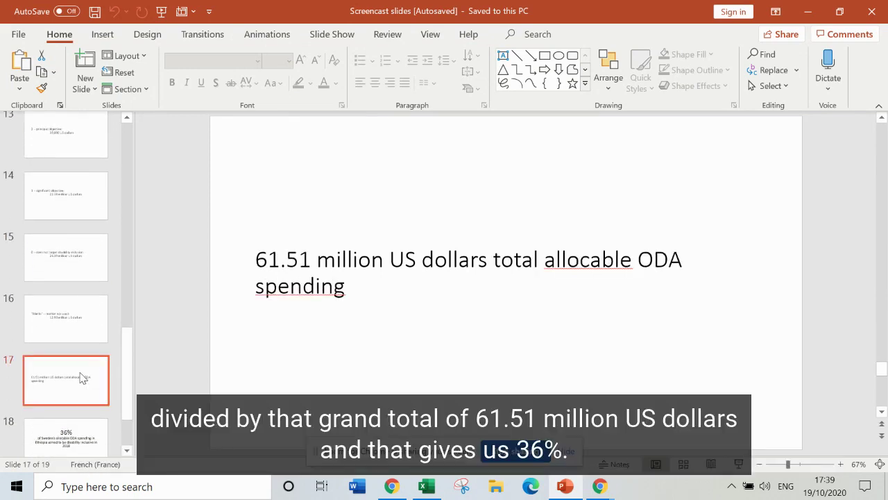
- Show slide 18's 36% disability-inclusive share, then the closing inclusive-policy.org blog slide
click(71, 434)
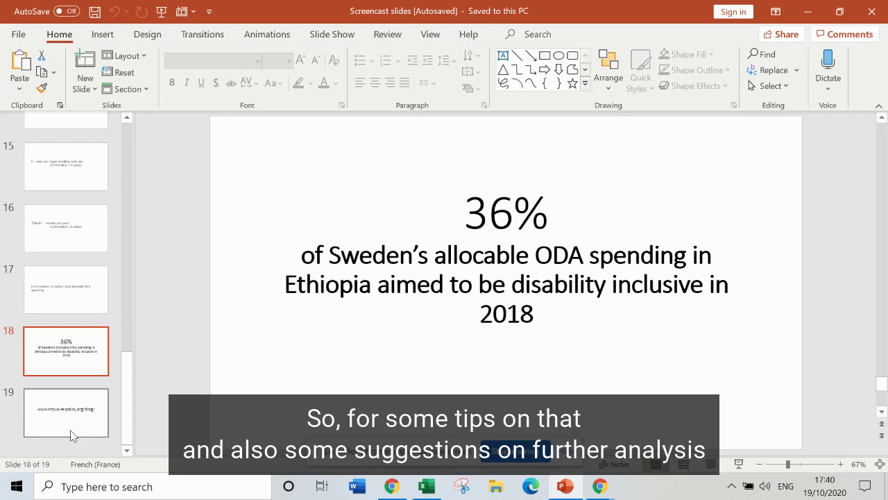
click(73, 435)
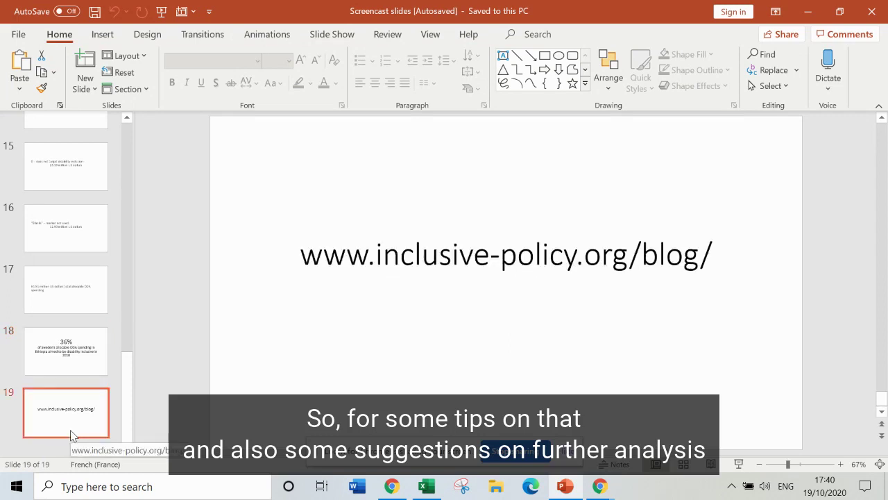